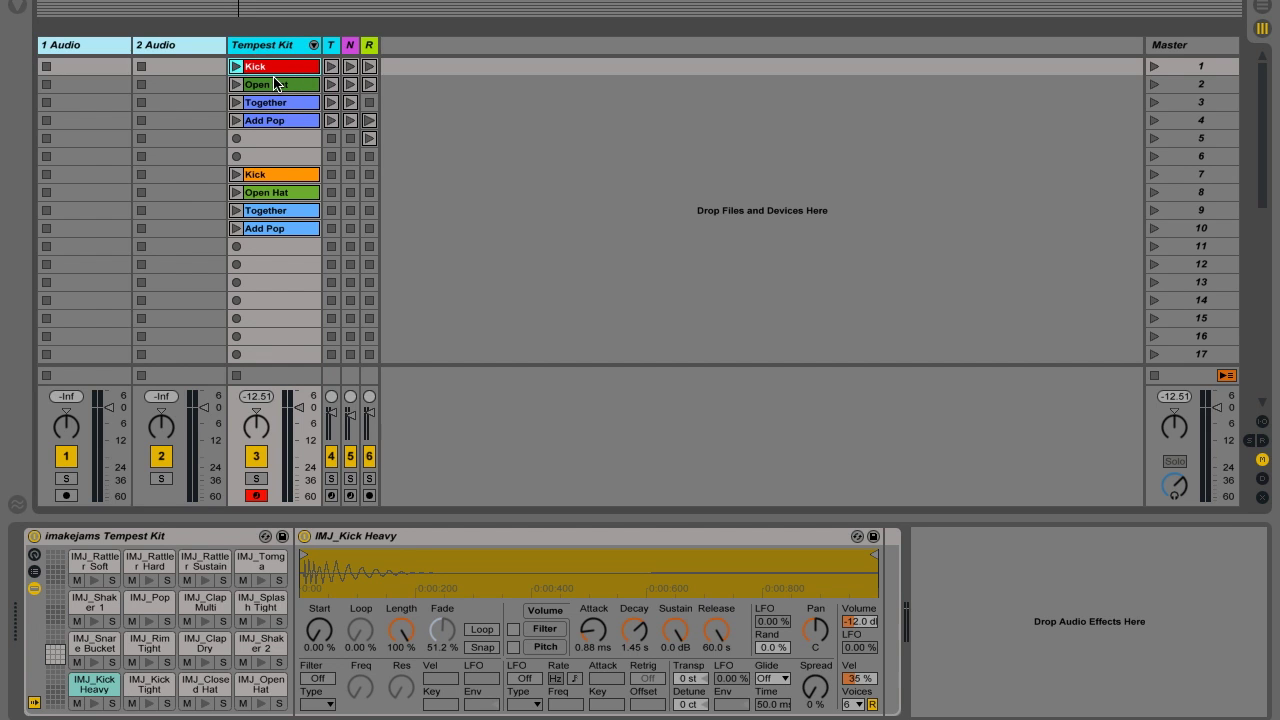
Step: Switch the detail view to the Kick clip's MIDI notes of IMJ_Kick Heavy hits
key("shift+Tab")
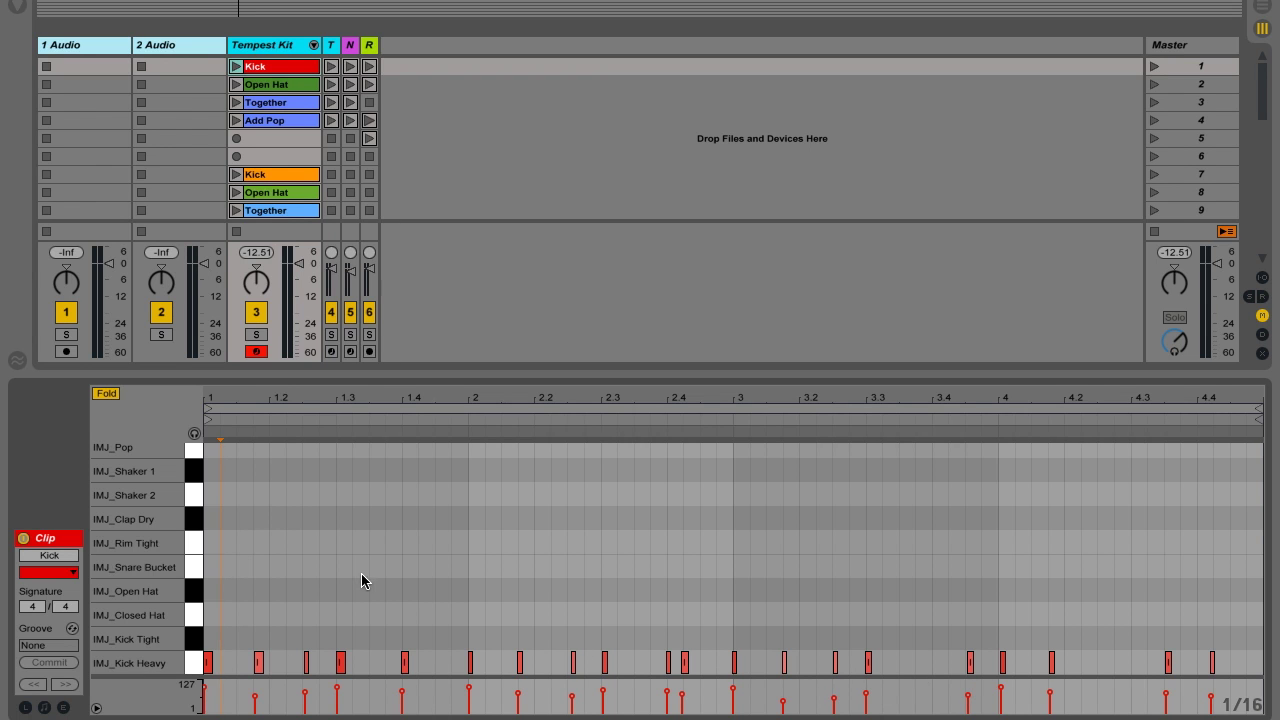
left_click(106, 393)
left_click(106, 393)
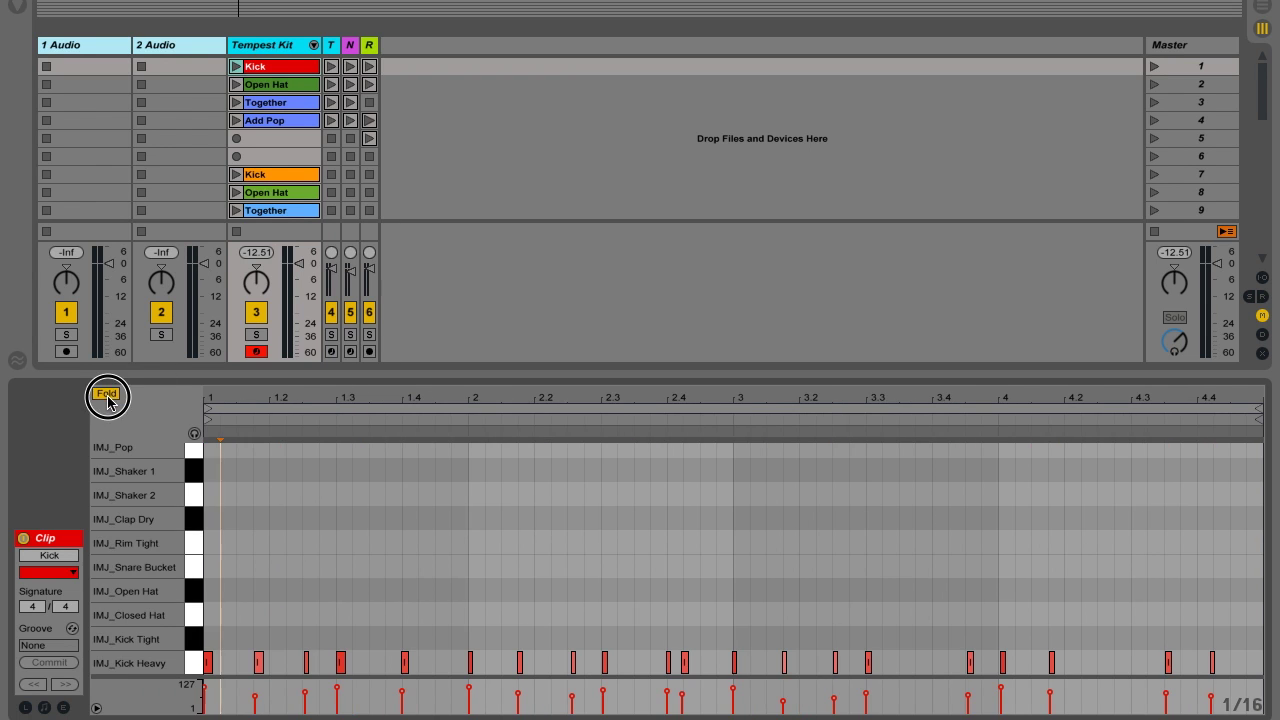
left_click(106, 393)
left_click(106, 393)
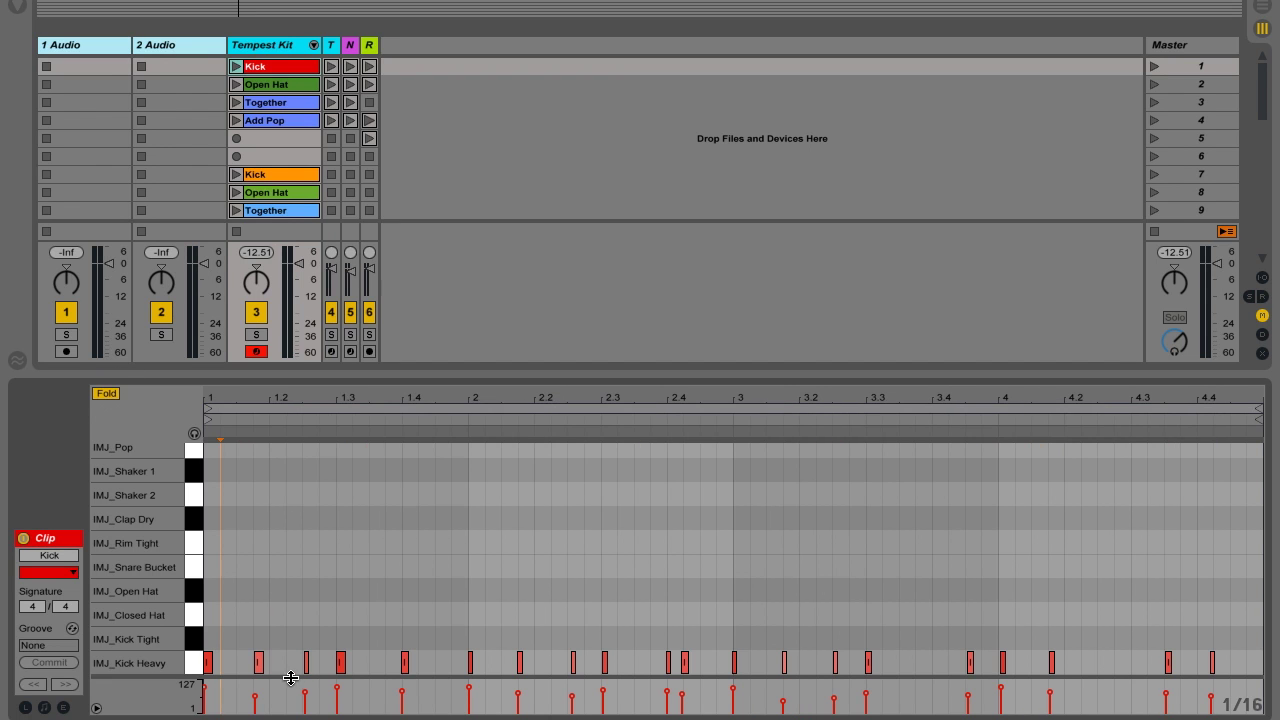
left_click(197, 670)
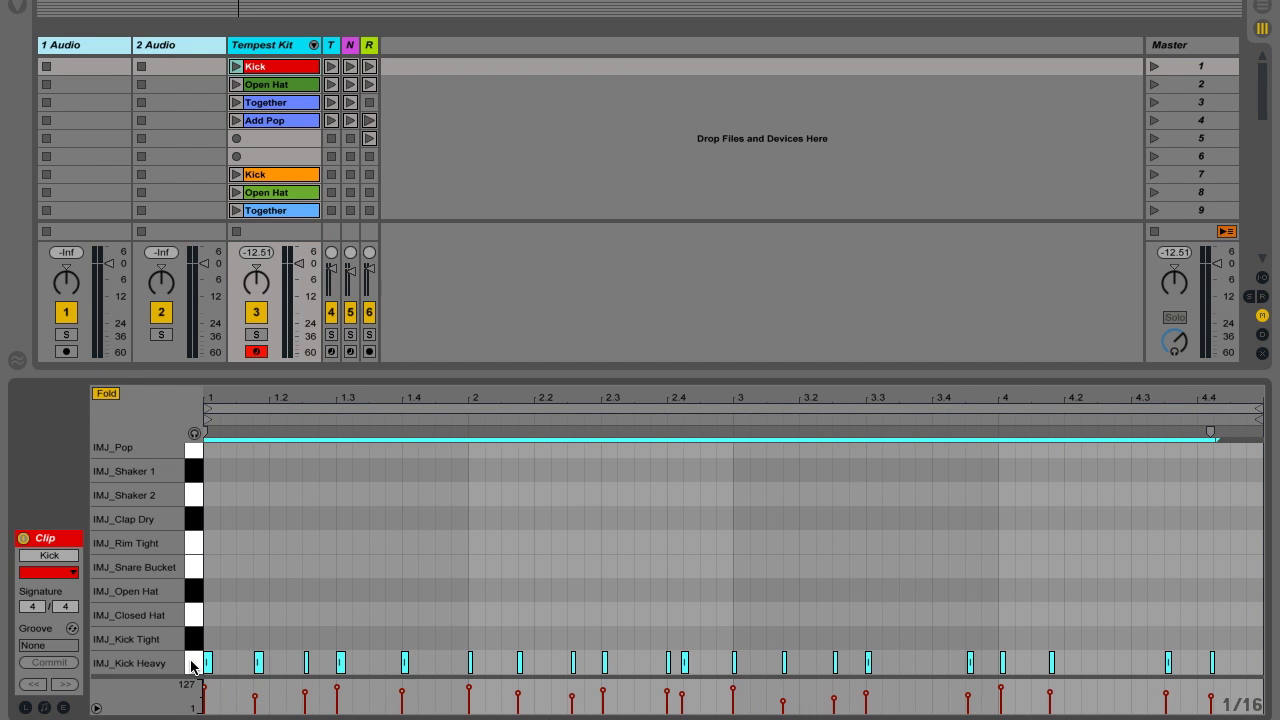
left_click(253, 697)
key("ctrl+a")
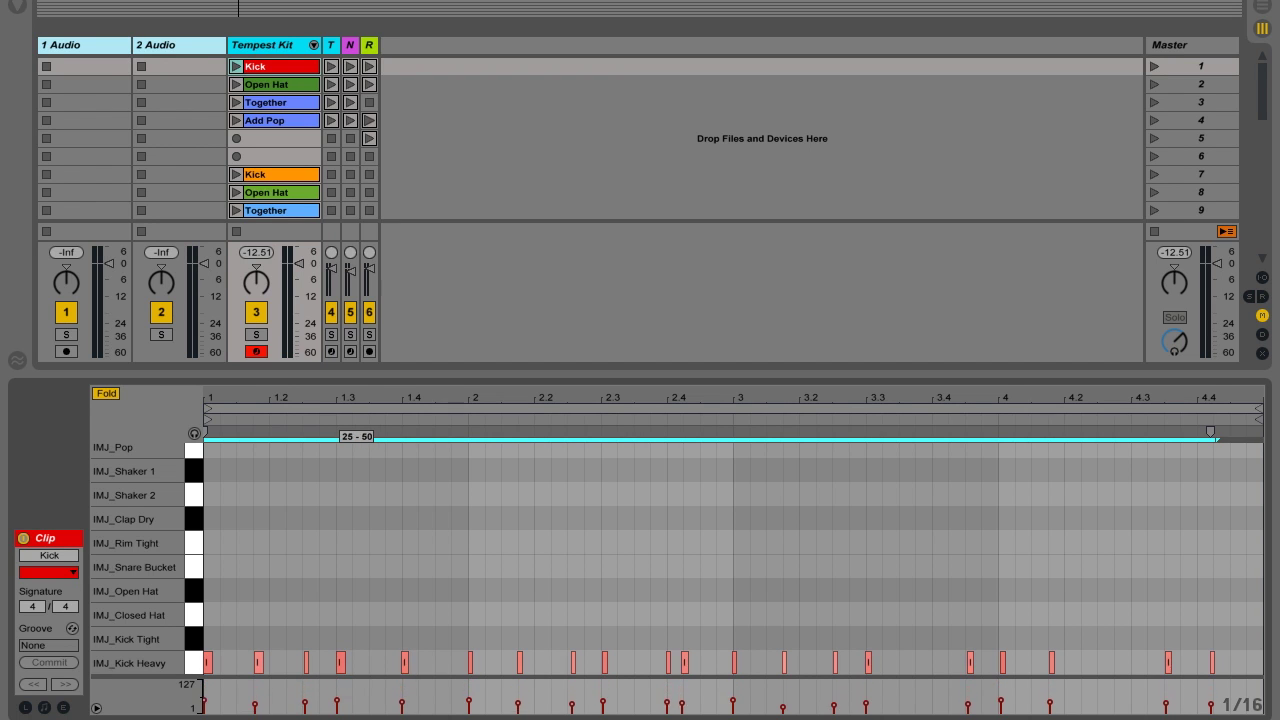
left_click_drag(337, 693, 337, 680)
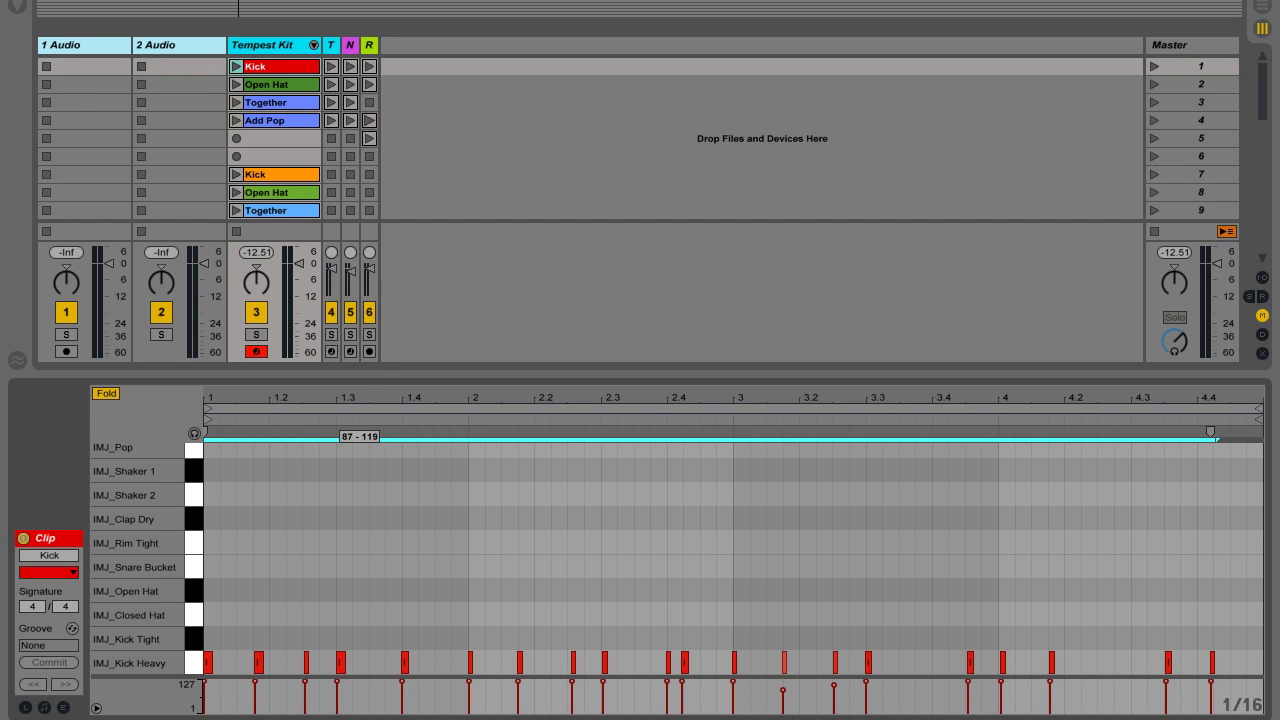
mouse_move(337, 680)
left_mouse_down()
mouse_move(337, 712)
mouse_move(350, 702)
left_mouse_up()
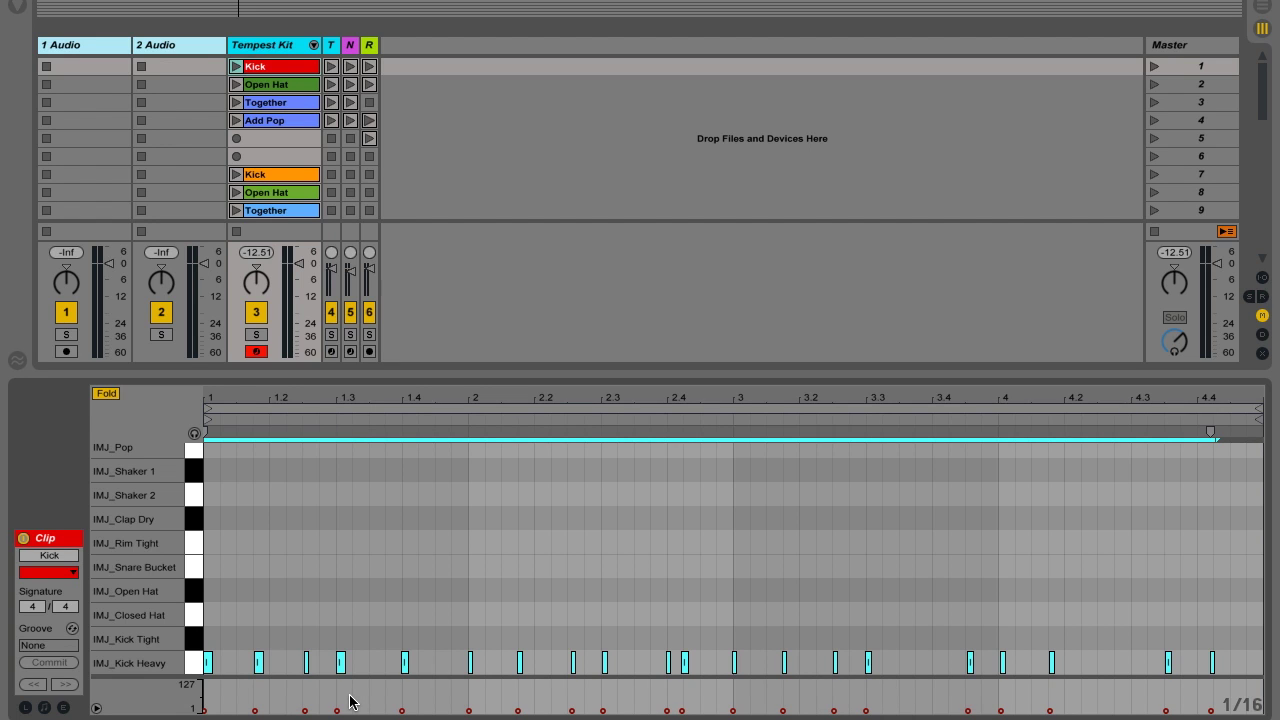
key("ctrl+z")
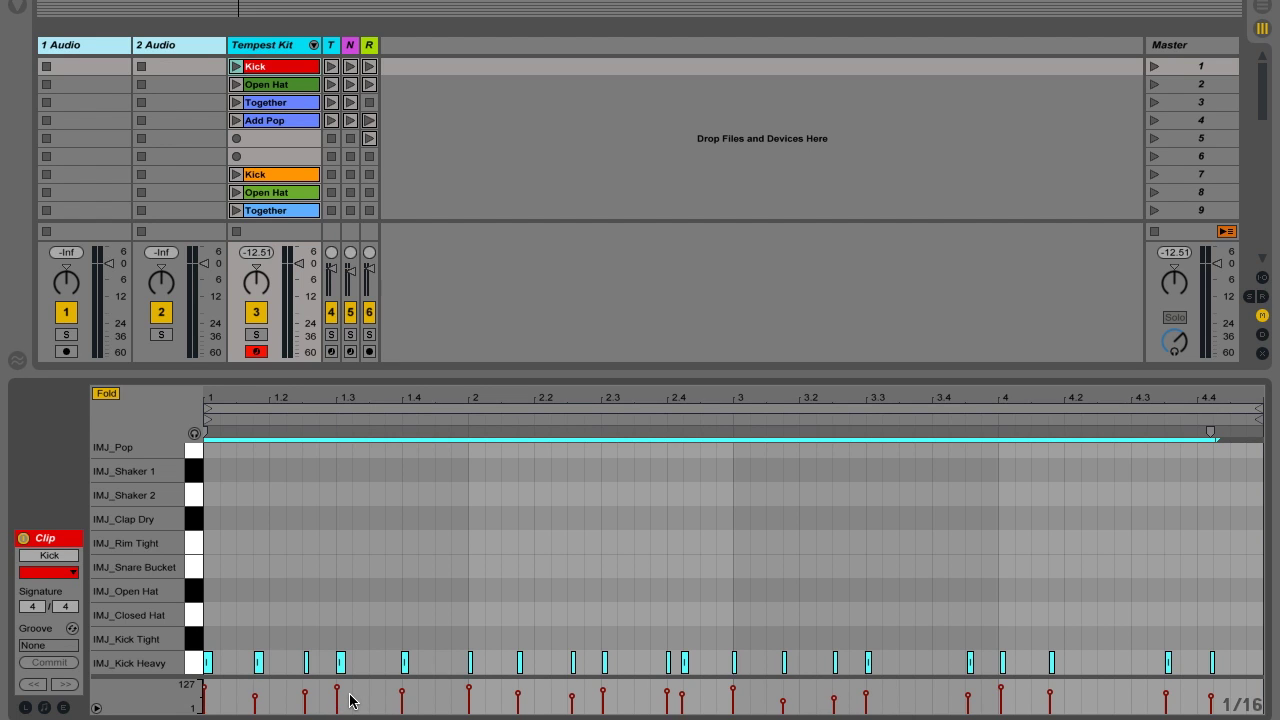
Step: Deselect the kick notes, switch to the Tempest Kit Drum Rack devices, and audition IMJ_Kick Heavy
left_click(427, 564)
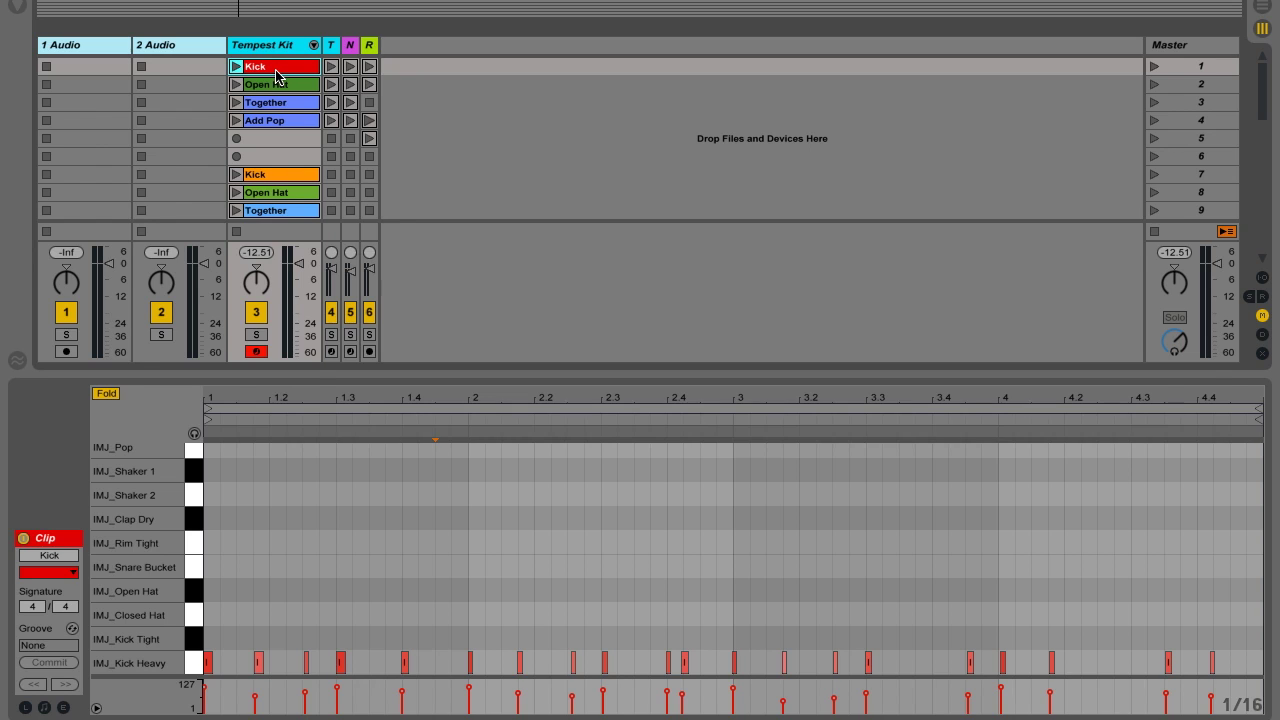
key("shift+Tab")
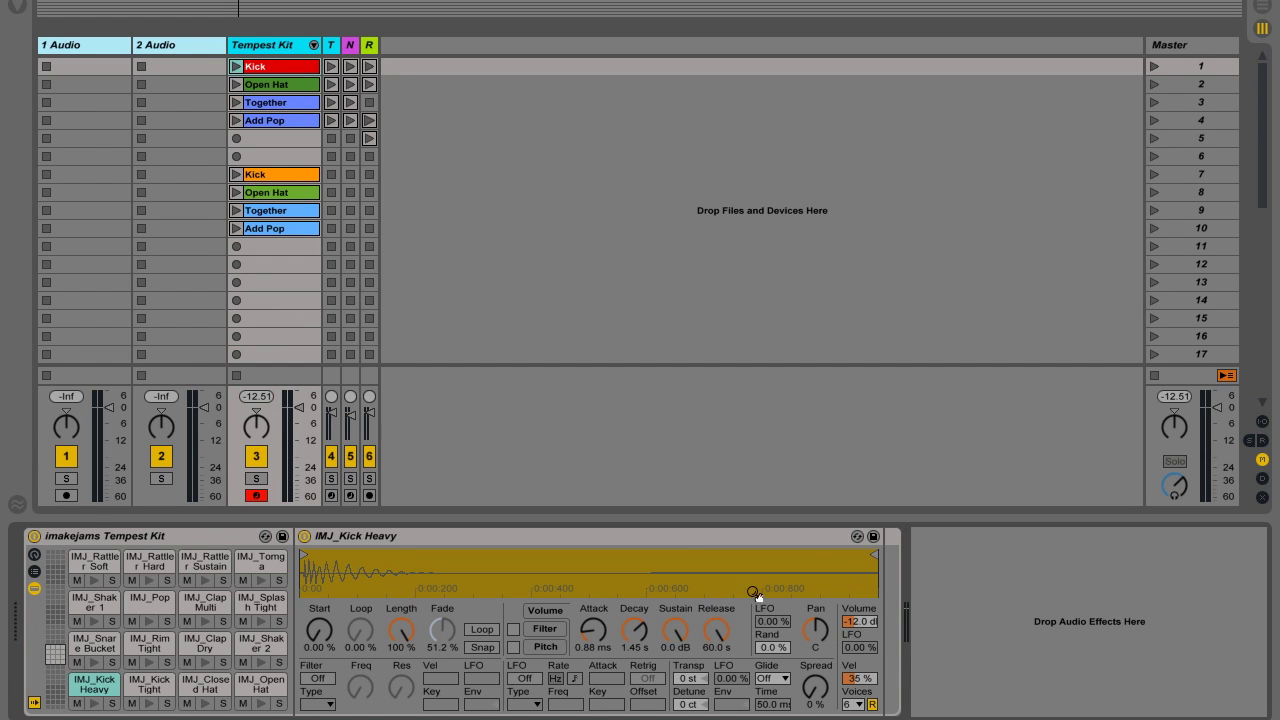
left_click(265, 67)
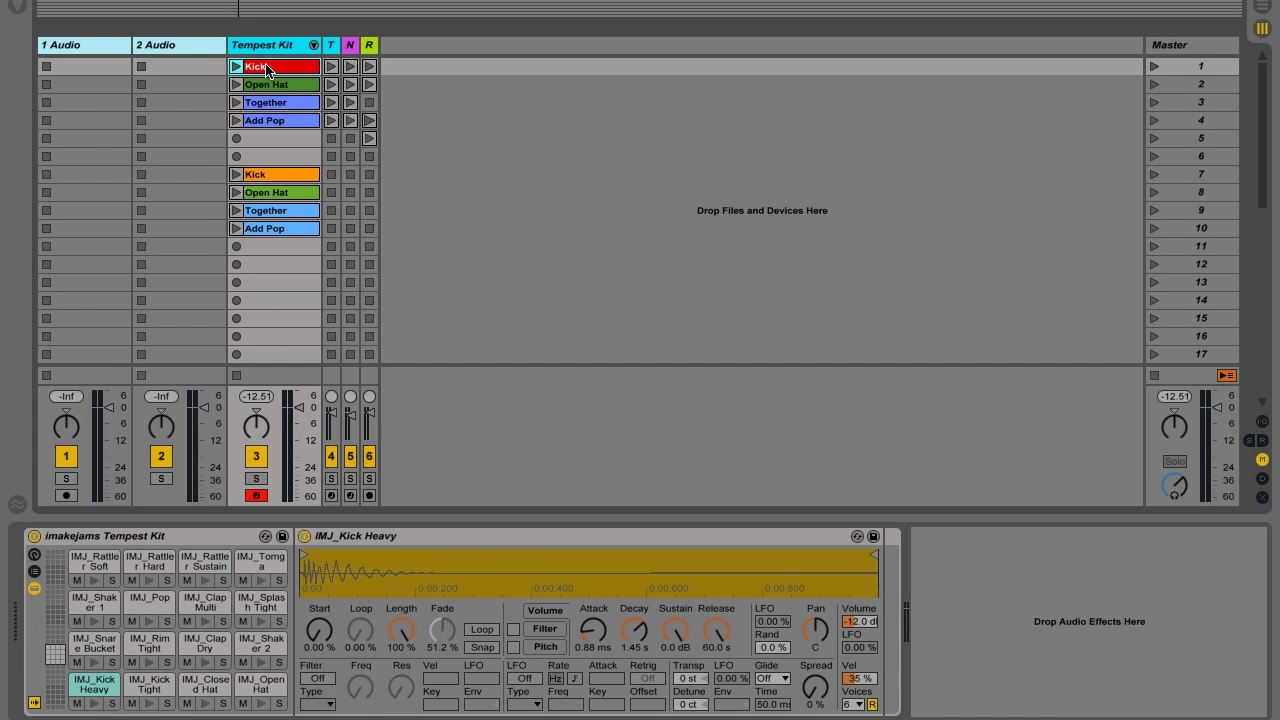
key("shift+Tab")
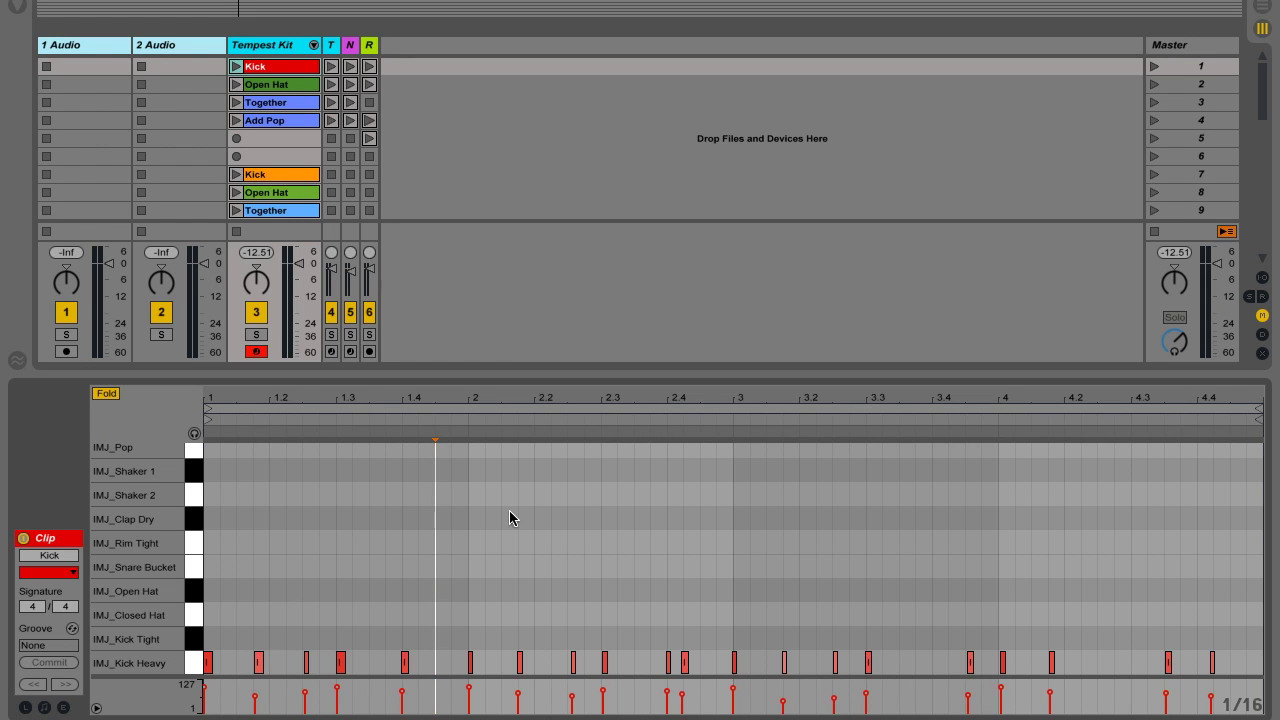
key("shift+Tab")
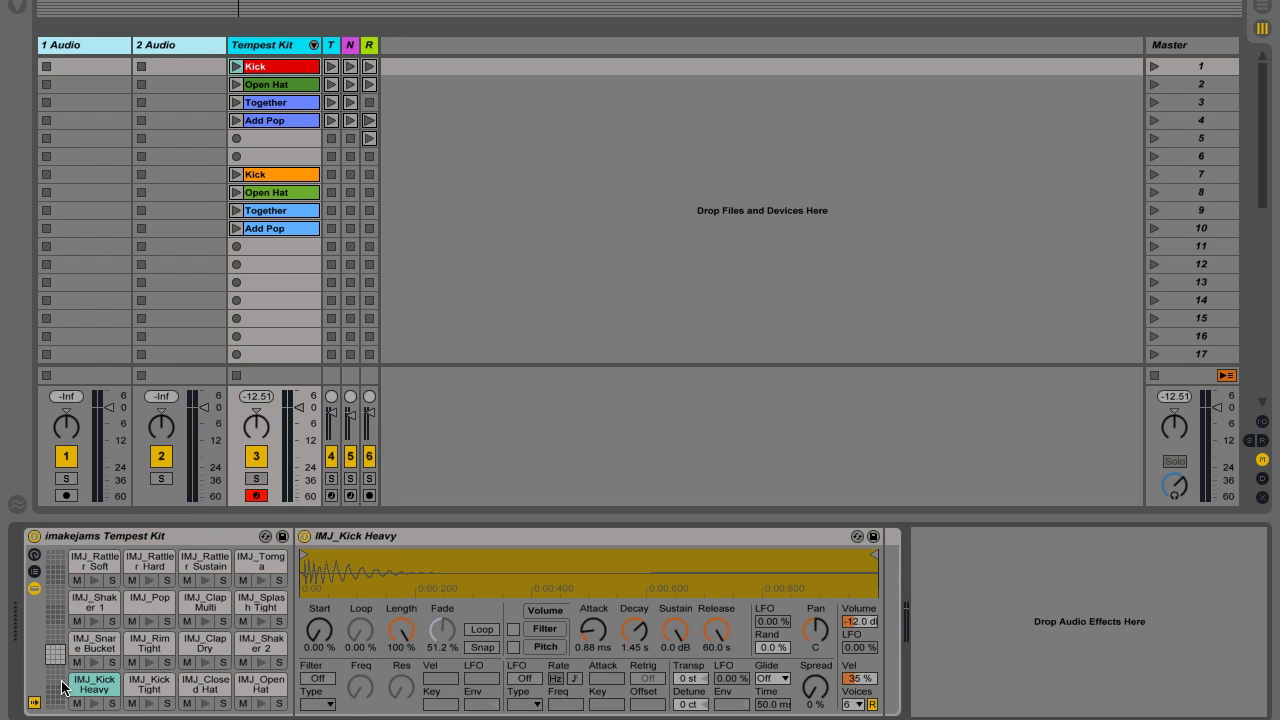
left_click(96, 692)
Step: Audition IMJ_Kick Heavy, set its volume velocity sensitivity to 70 %, and play then stop the Kick clip
left_click(96, 692)
left_click(96, 692)
left_click(96, 692)
left_click(850, 677)
left_click_drag(862, 686, 862, 651)
left_click(236, 66)
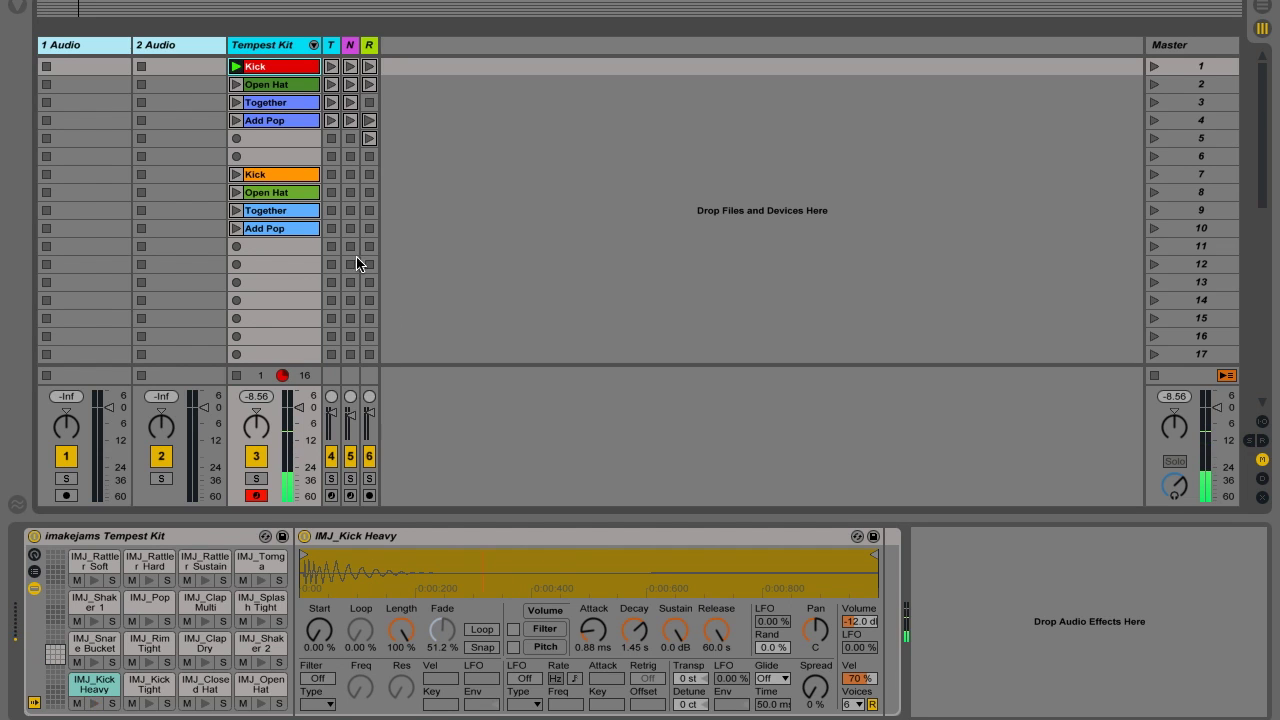
left_click(235, 376)
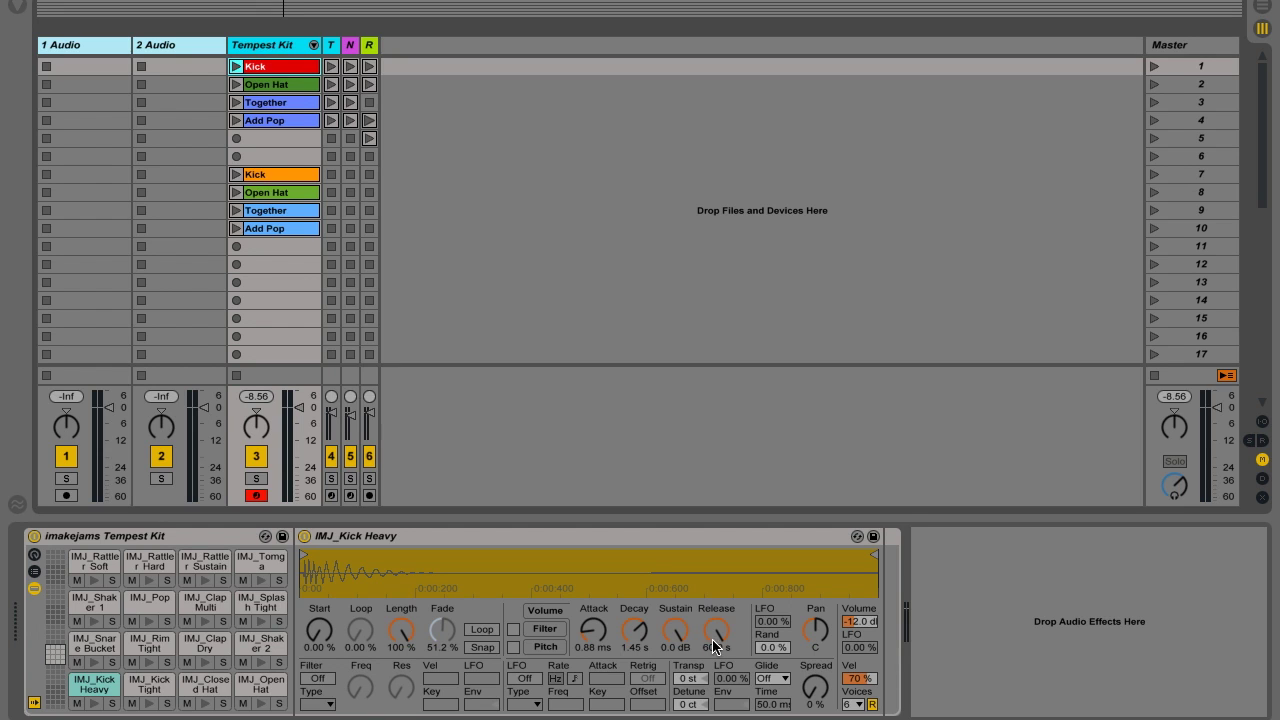
Step: Enable the kick's pitch envelope with 224 ms decay and a raised envelope amount
left_click(514, 647)
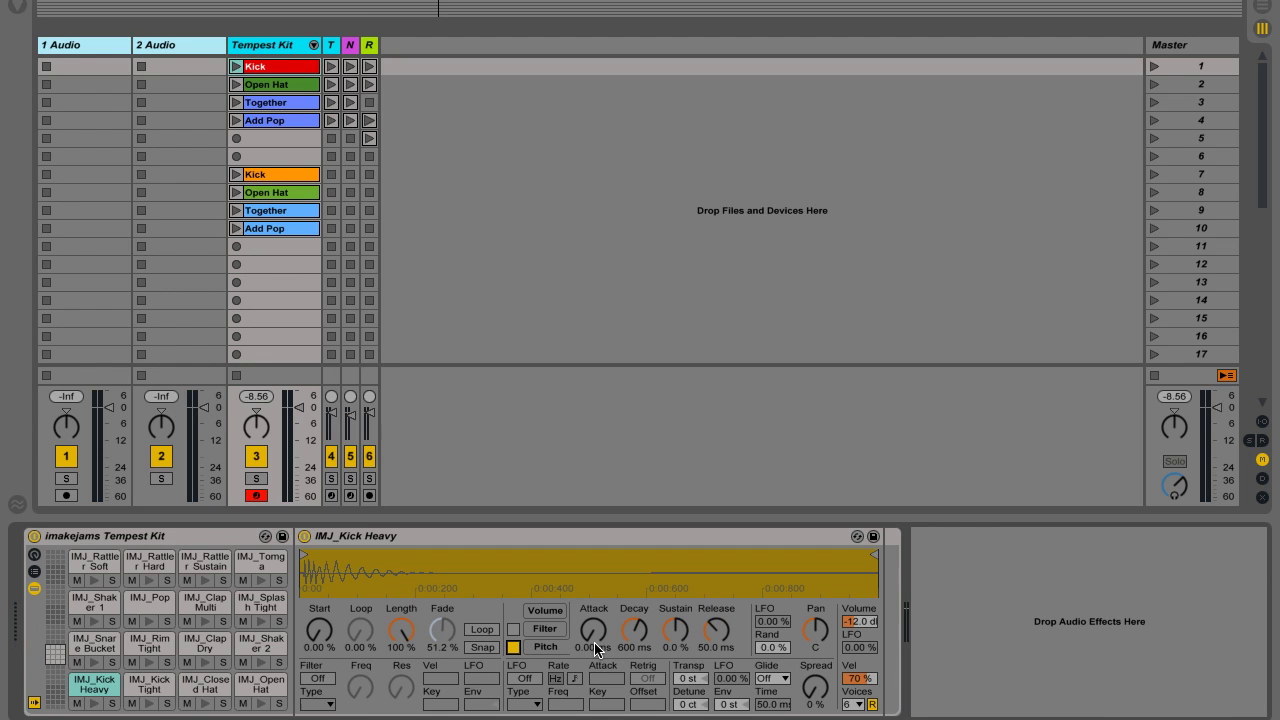
left_click(628, 640)
left_click_drag(634, 630, 634, 660)
left_click(674, 632)
left_click_drag(674, 632, 705, 636)
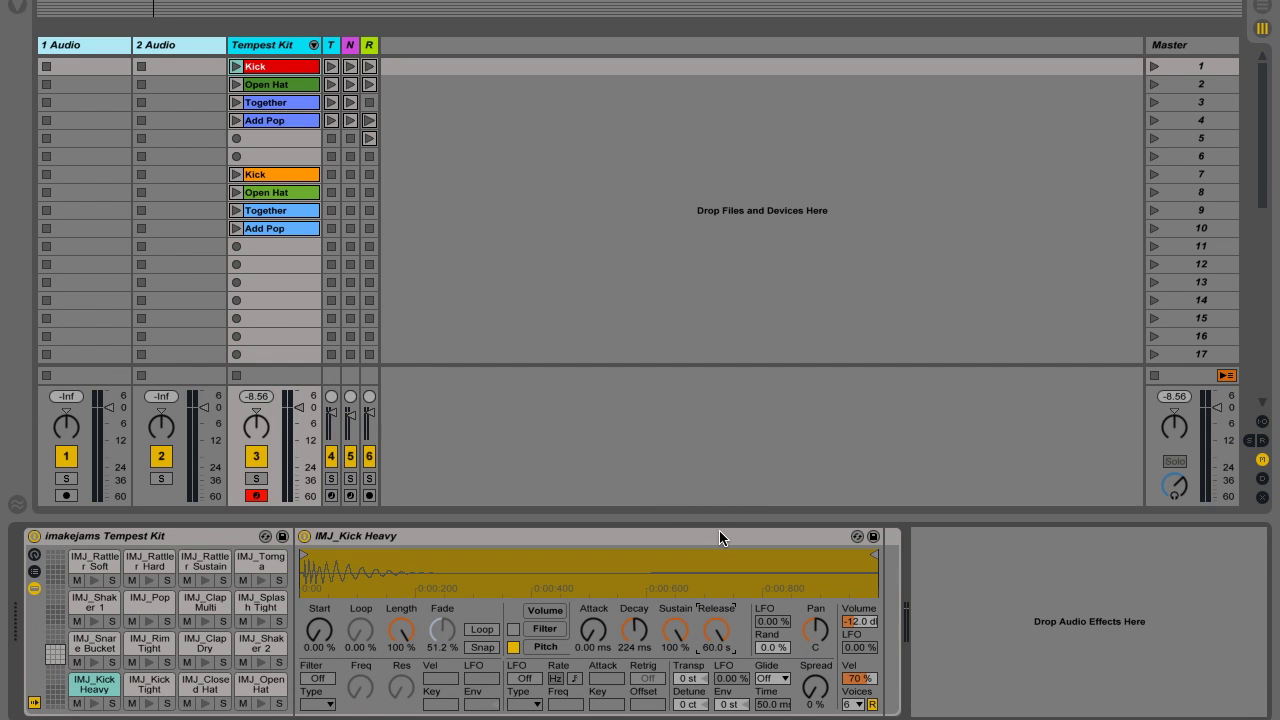
left_click(731, 704)
key("Up")
key("Up")
key("Up")
key("Up")
key("Up")
key("Up")
Step: Play the Kick clip and drop the pitch envelope sustain to -100 %
left_click(236, 67)
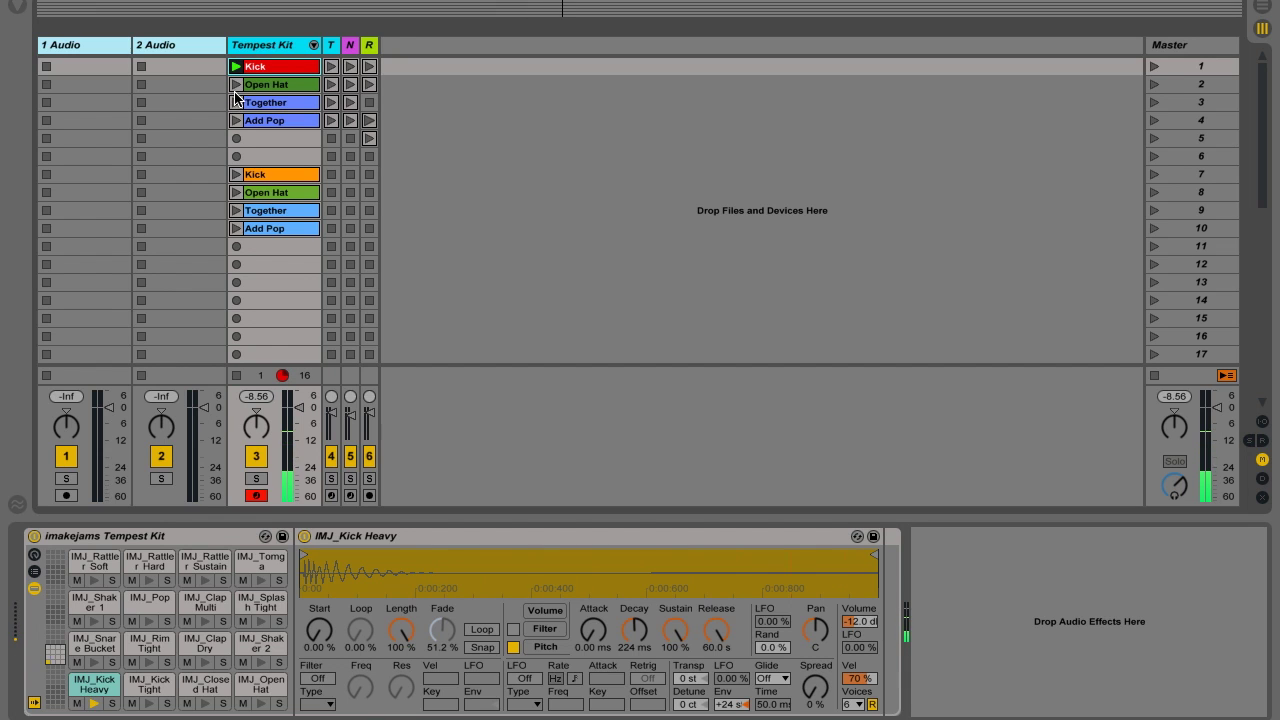
left_click(675, 630)
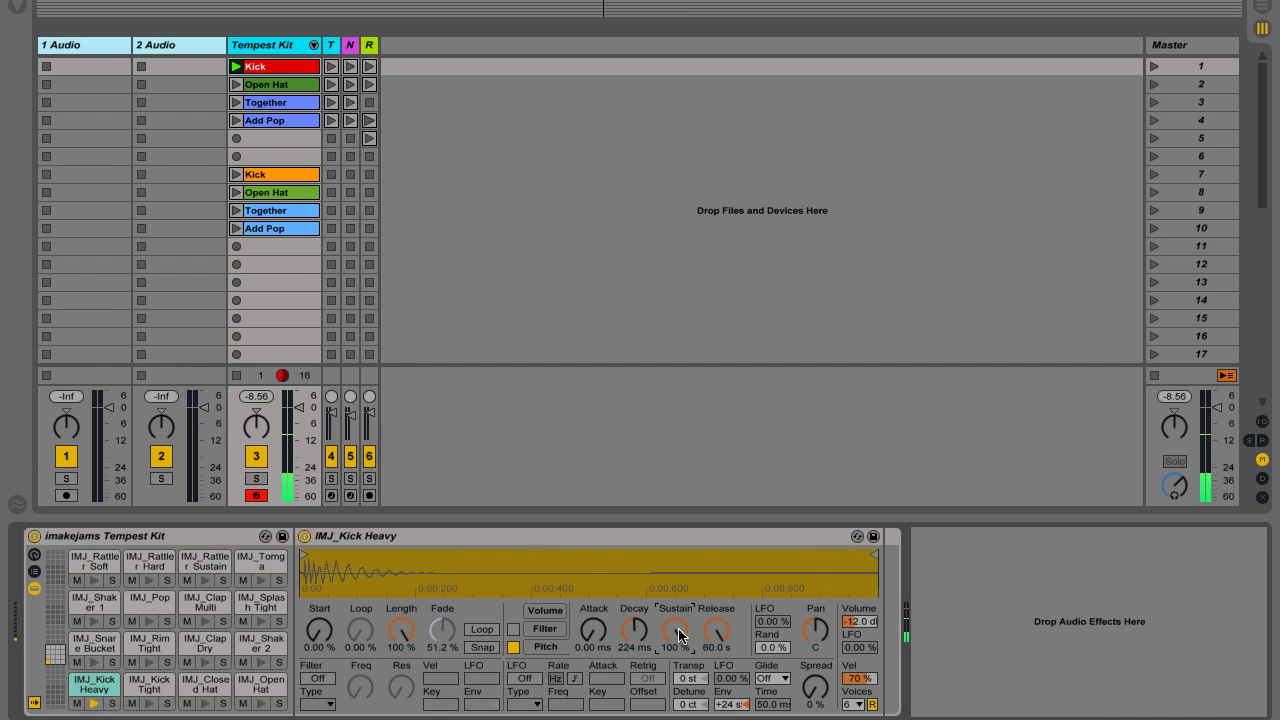
left_click_drag(675, 630, 675, 700)
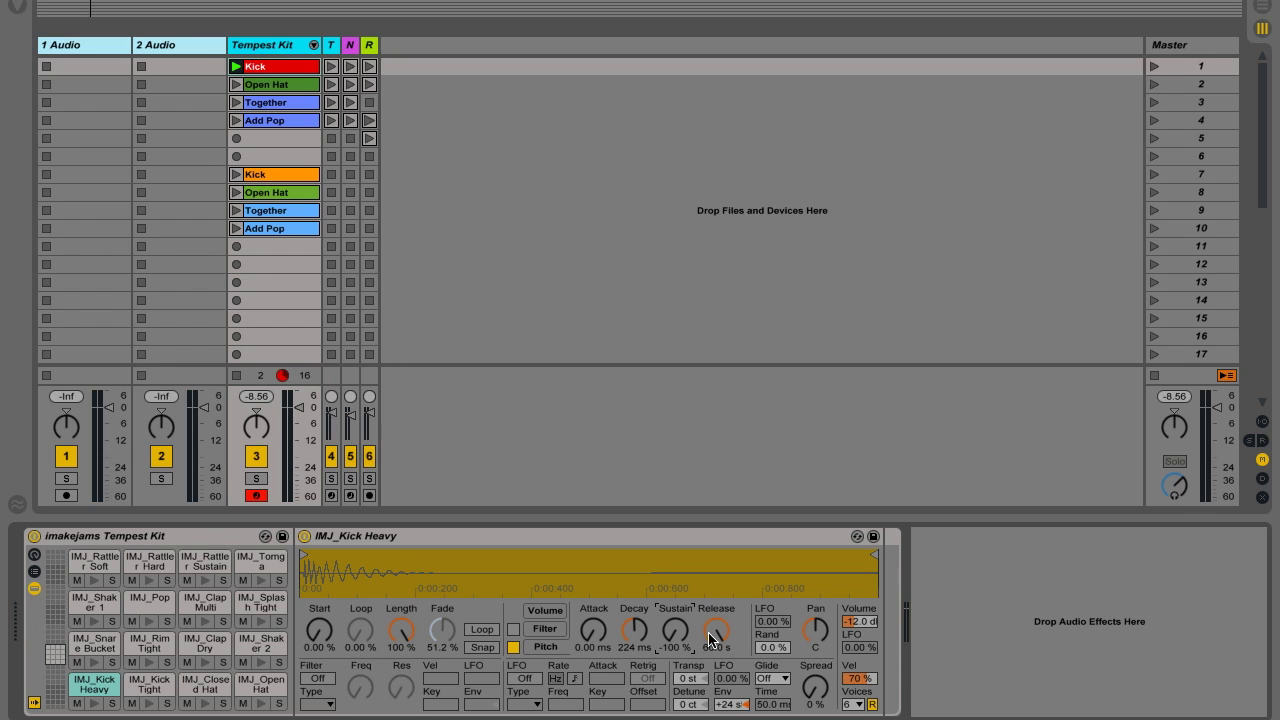
Step: Turn on the kick's LP12 filter at 856 Hz cutoff with 100 % velocity amount
left_click(308, 686)
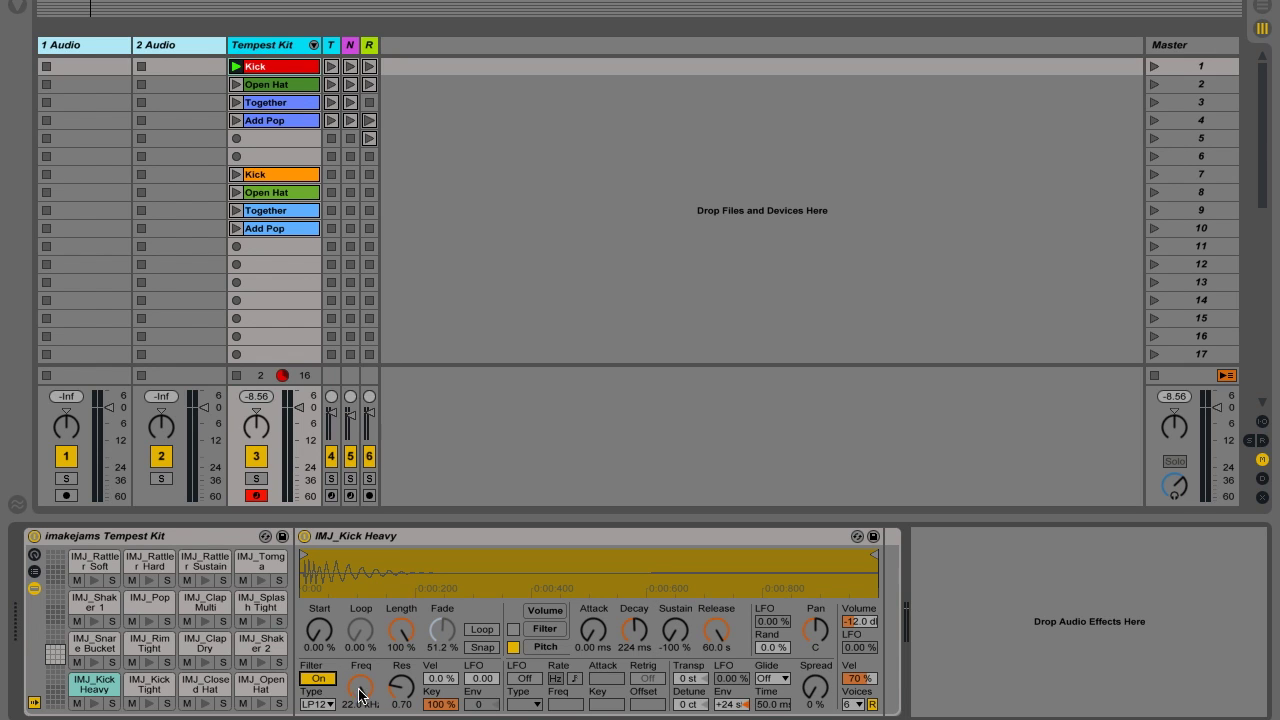
left_click_drag(361, 688, 361, 700)
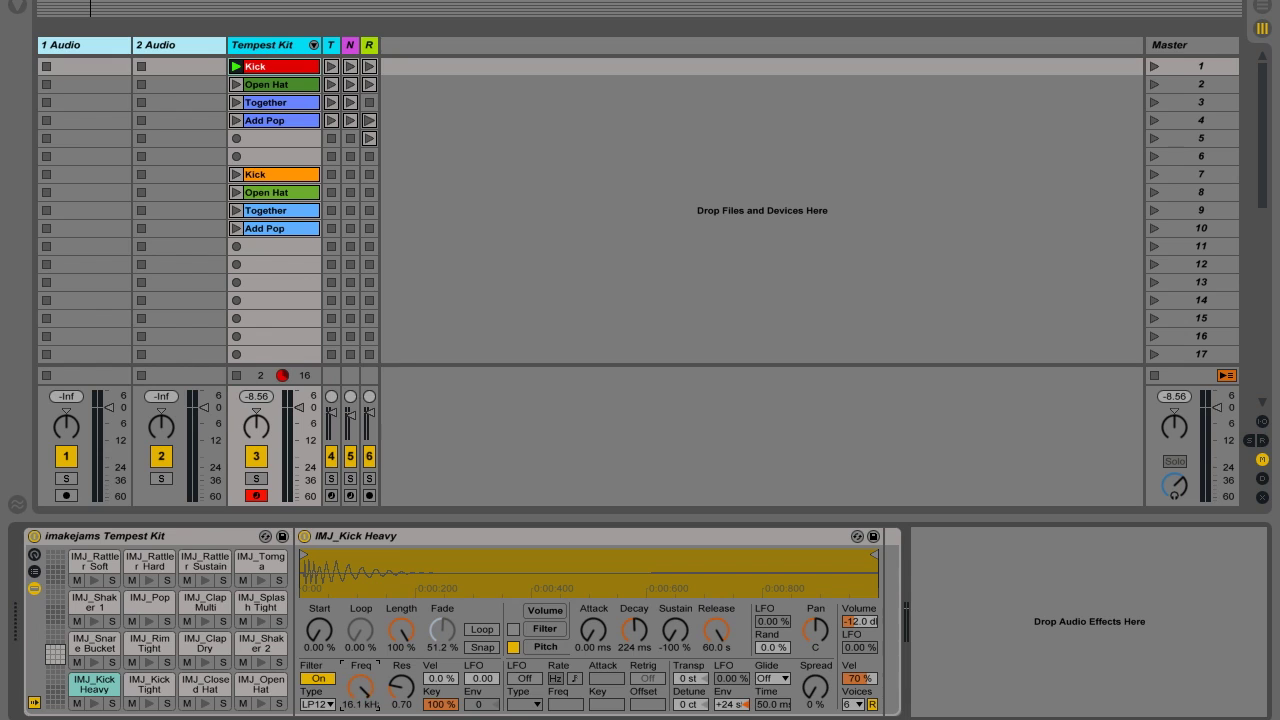
left_click(316, 704)
left_click(316, 600)
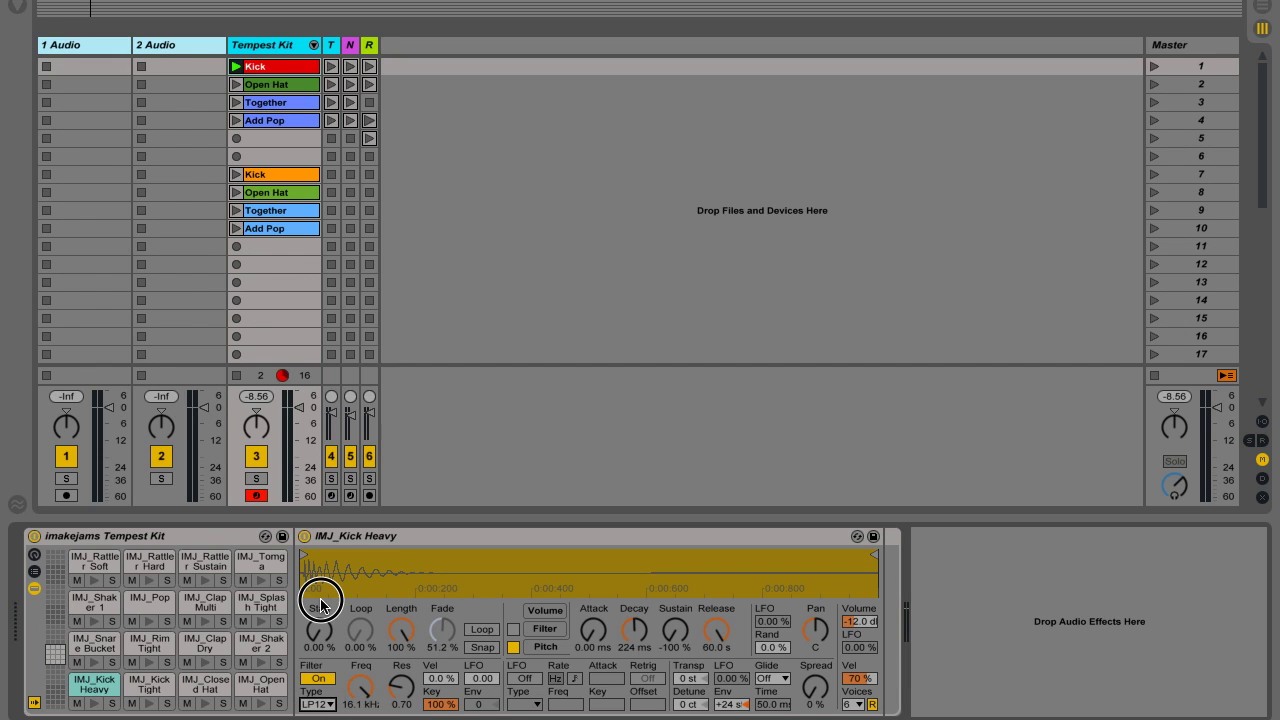
left_click_drag(360, 692, 360, 719)
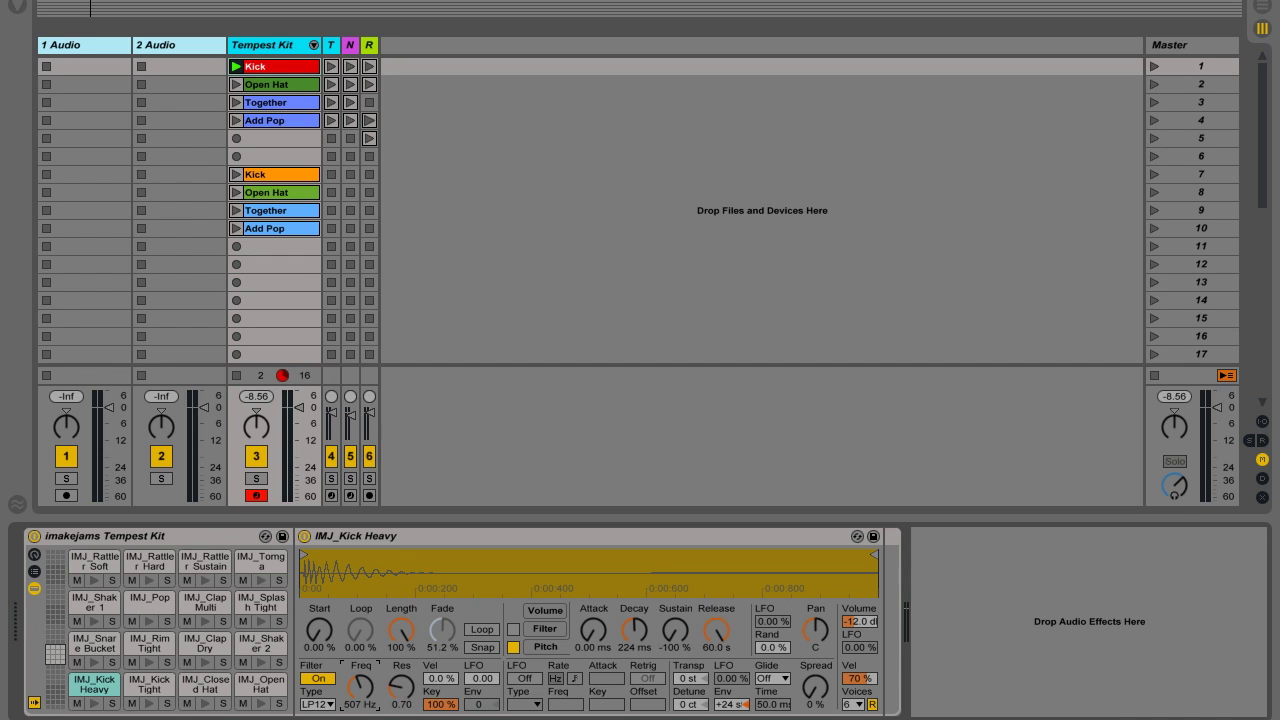
left_click(445, 679)
left_click_drag(445, 679, 448, 685)
left_click_drag(441, 690, 447, 684)
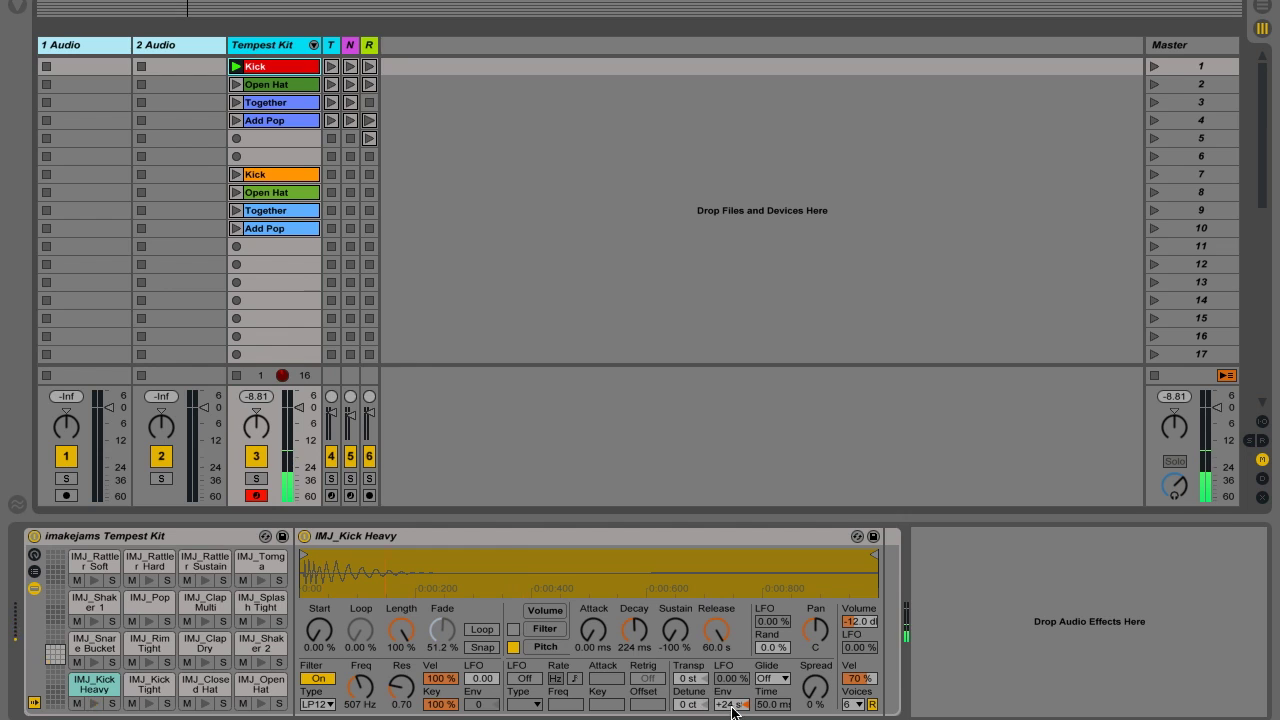
Step: Set the kick's pitch envelope sustain to -35 % and its volume to -10.0 dB
left_click_drag(676, 636, 676, 582)
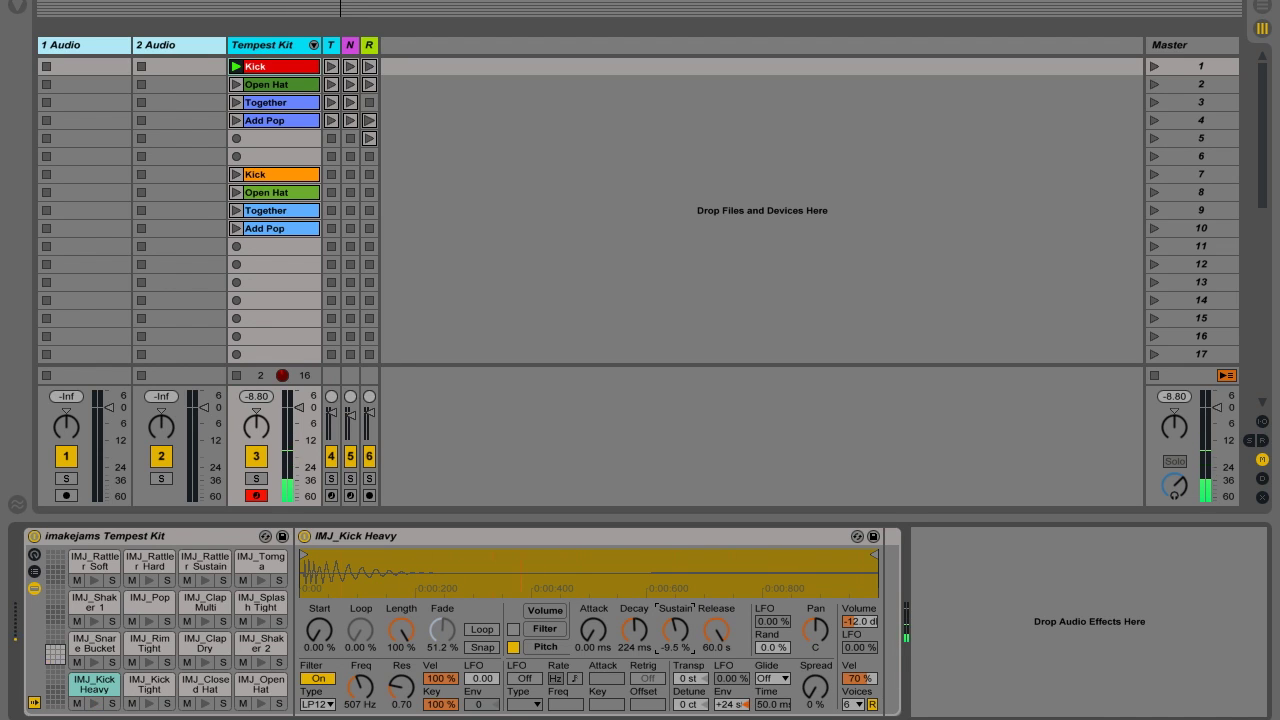
left_click_drag(676, 630, 676, 655)
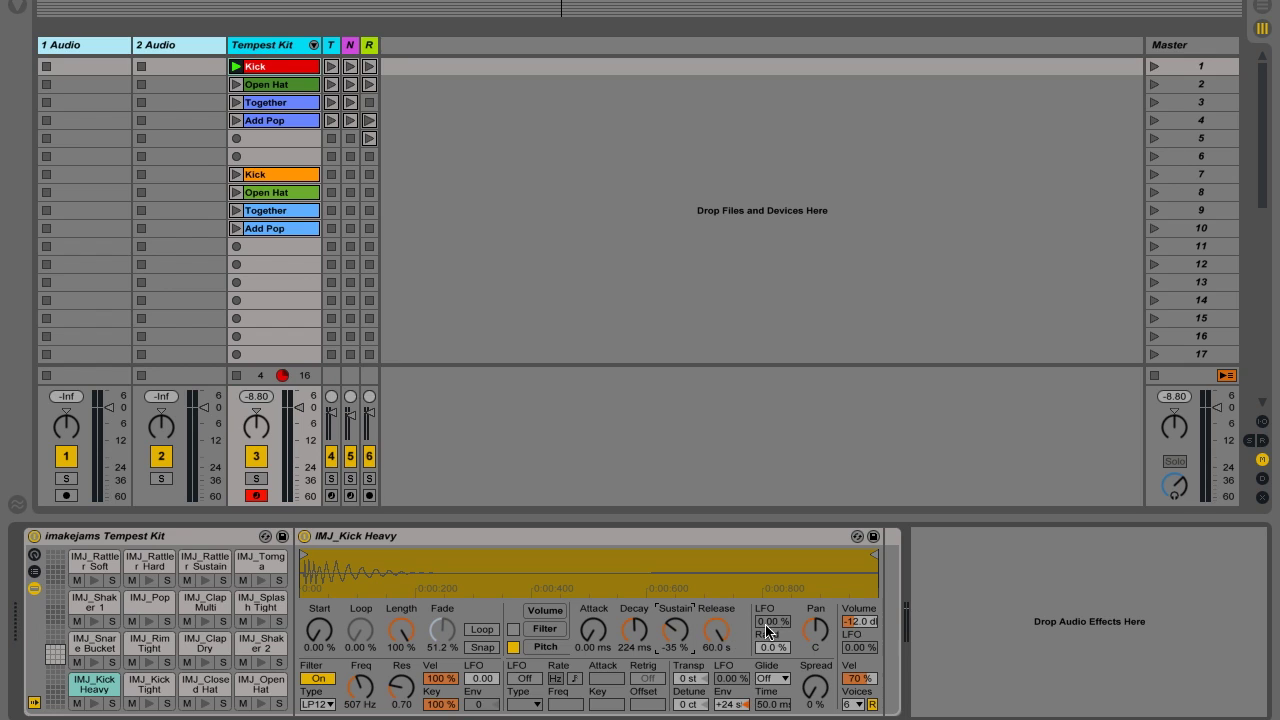
left_click(853, 623)
left_click(286, 88)
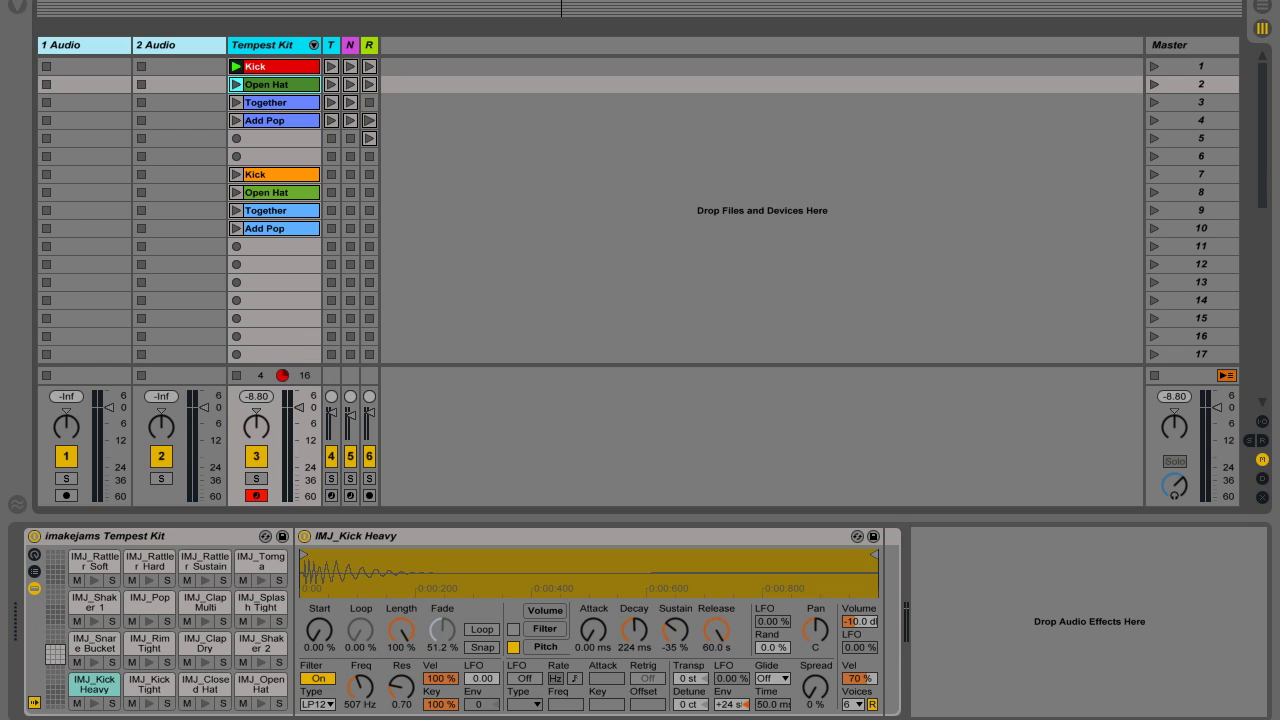
Step: Preview the IMJ_Open Hat pad and show its Simpler settings
left_click(261, 704)
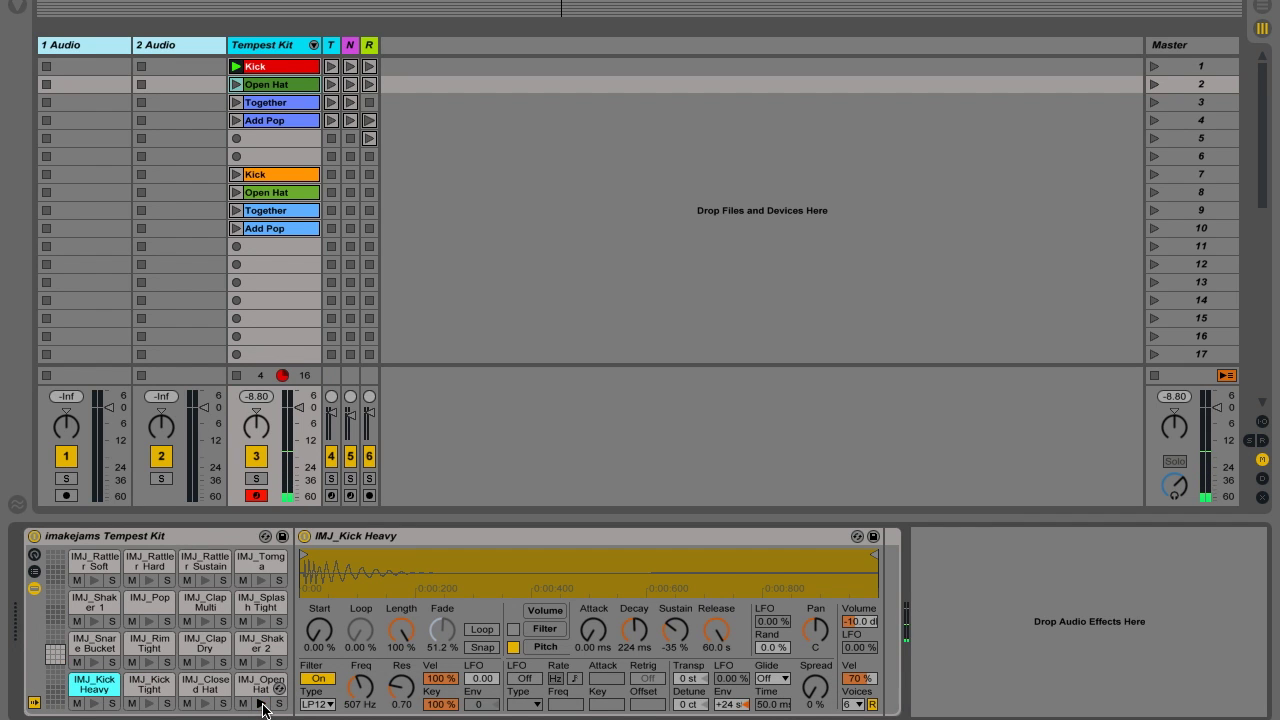
left_click(255, 683)
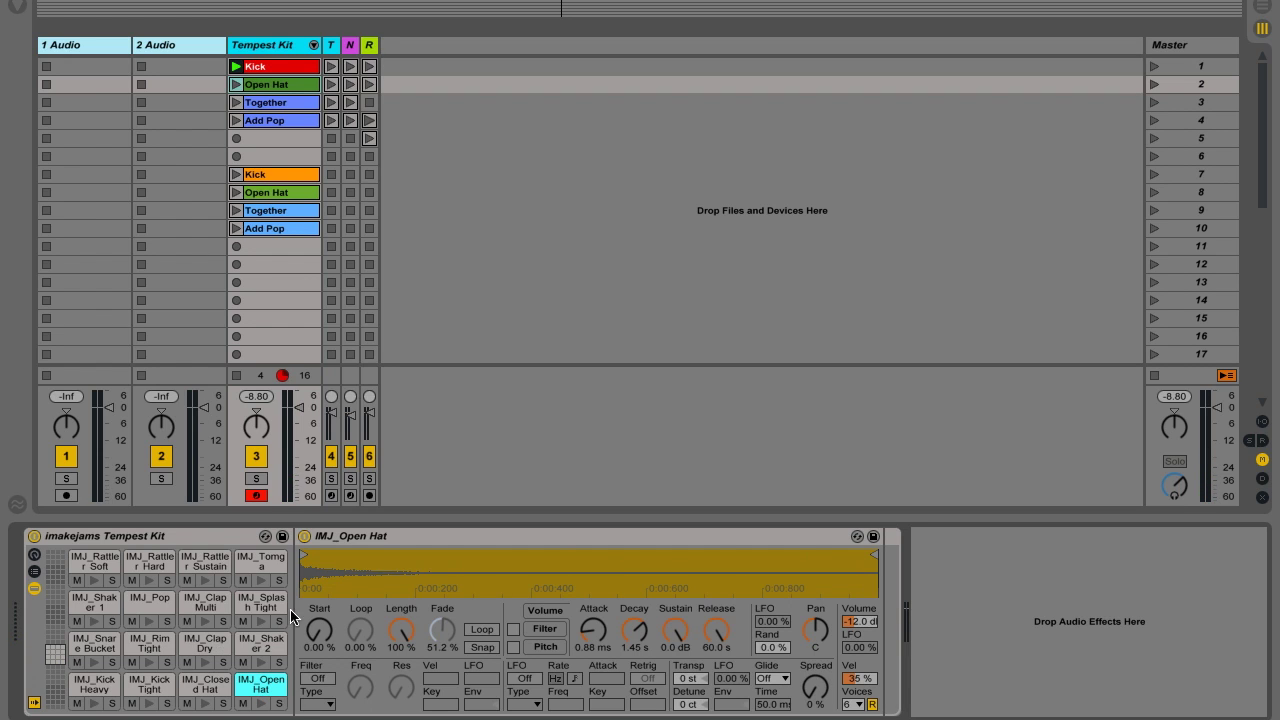
Step: Convert the IMJ_Open Hat Simpler into a Sampler from the device's context menu
right_click(399, 536)
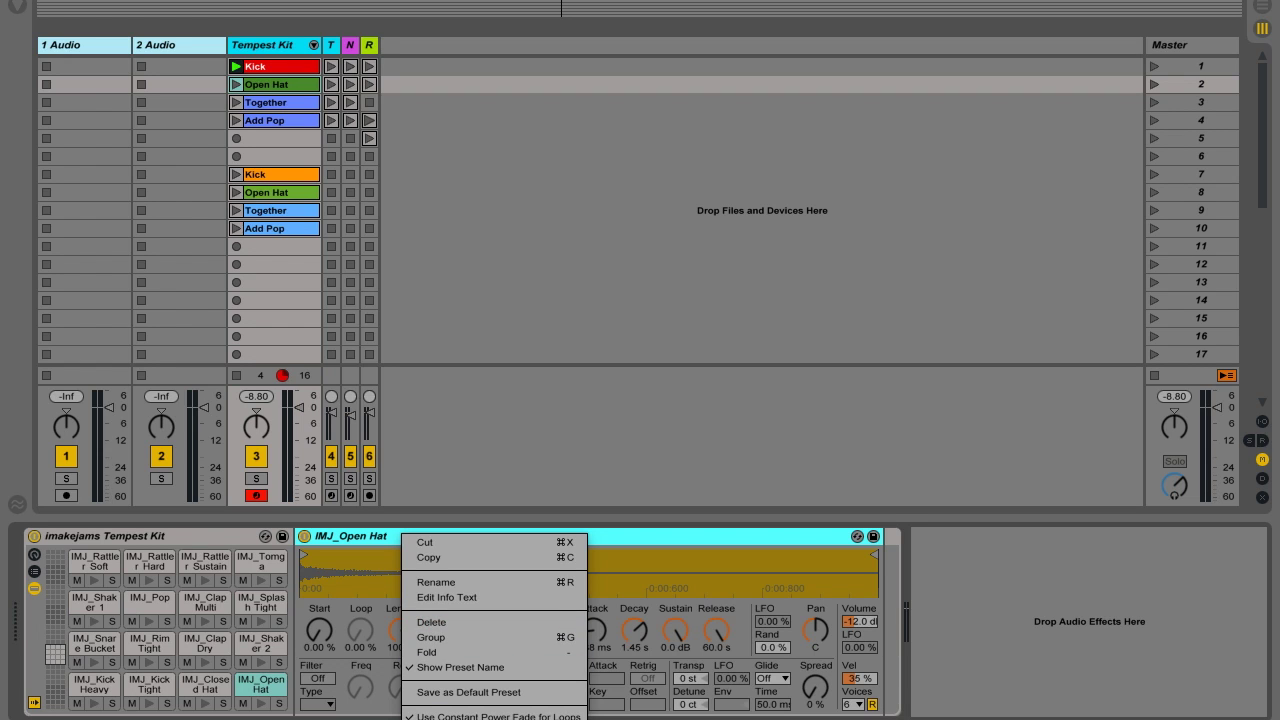
left_click(450, 718)
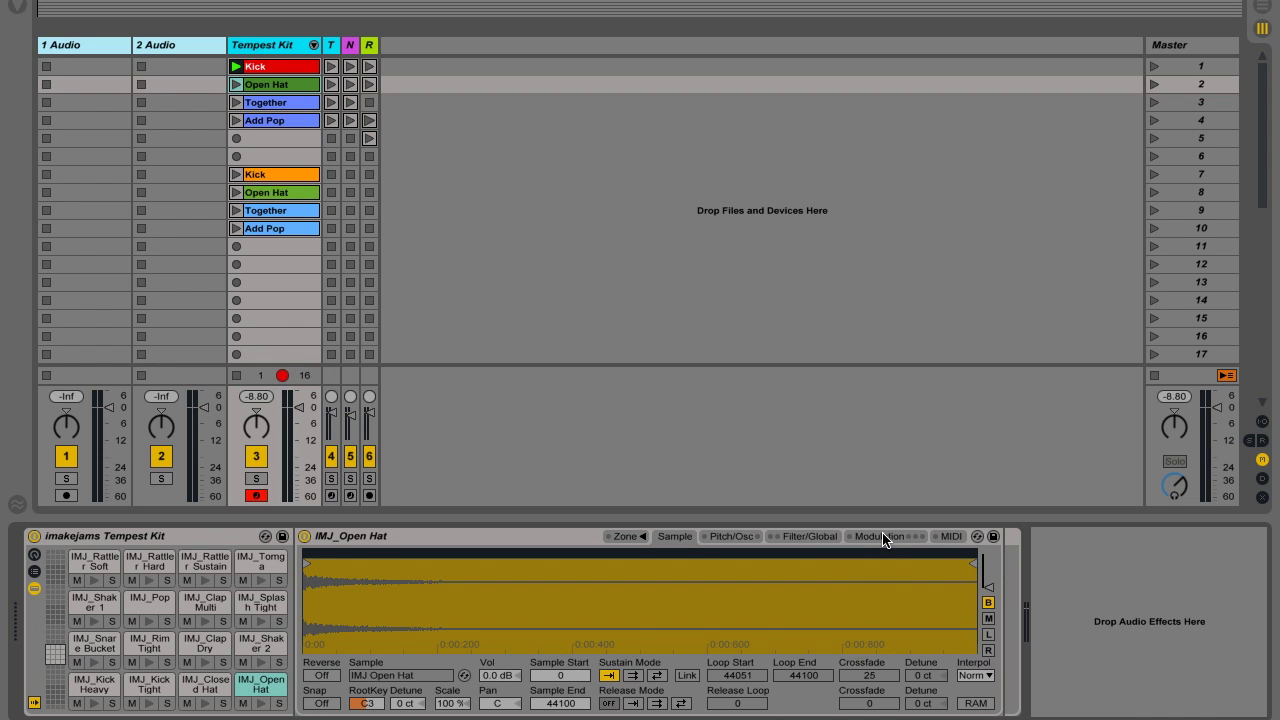
Step: In Sampler's Filter/Global tab, set Open Hat attack 0.00 ms, sustain -inf dB, decay 245 ms
left_click(794, 537)
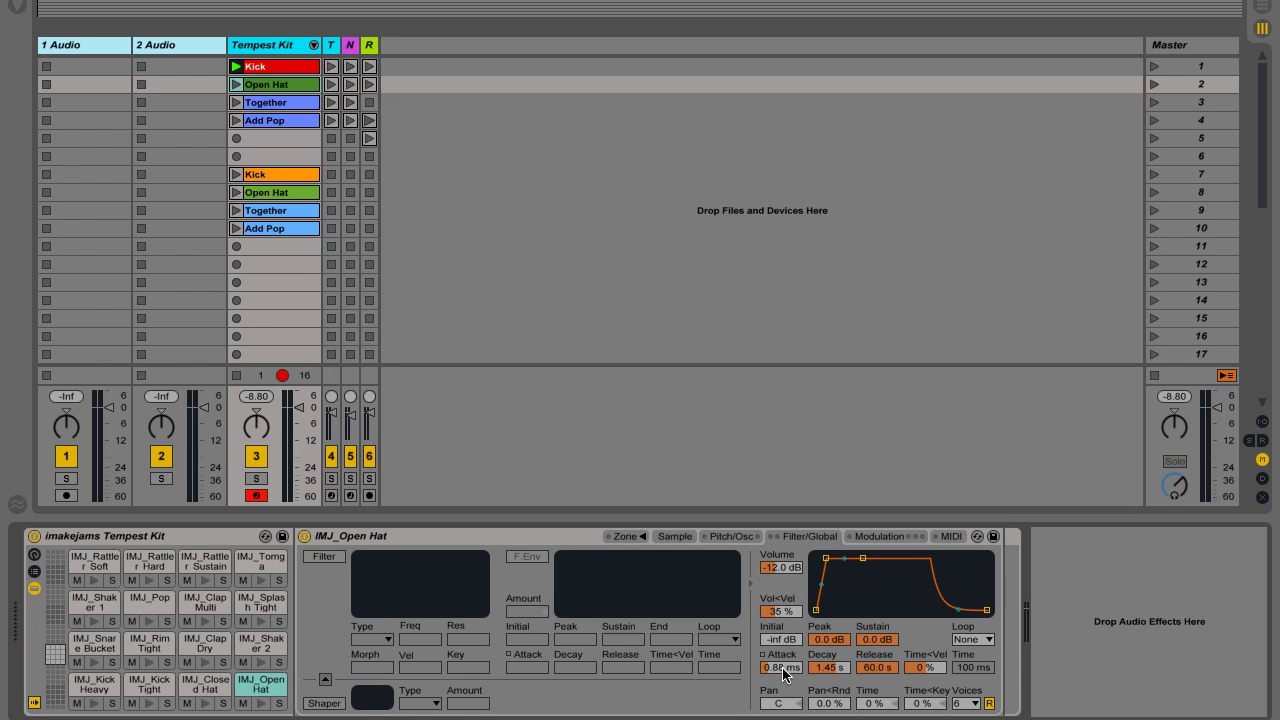
left_click_drag(785, 675, 785, 708)
left_click_drag(876, 639, 884, 660)
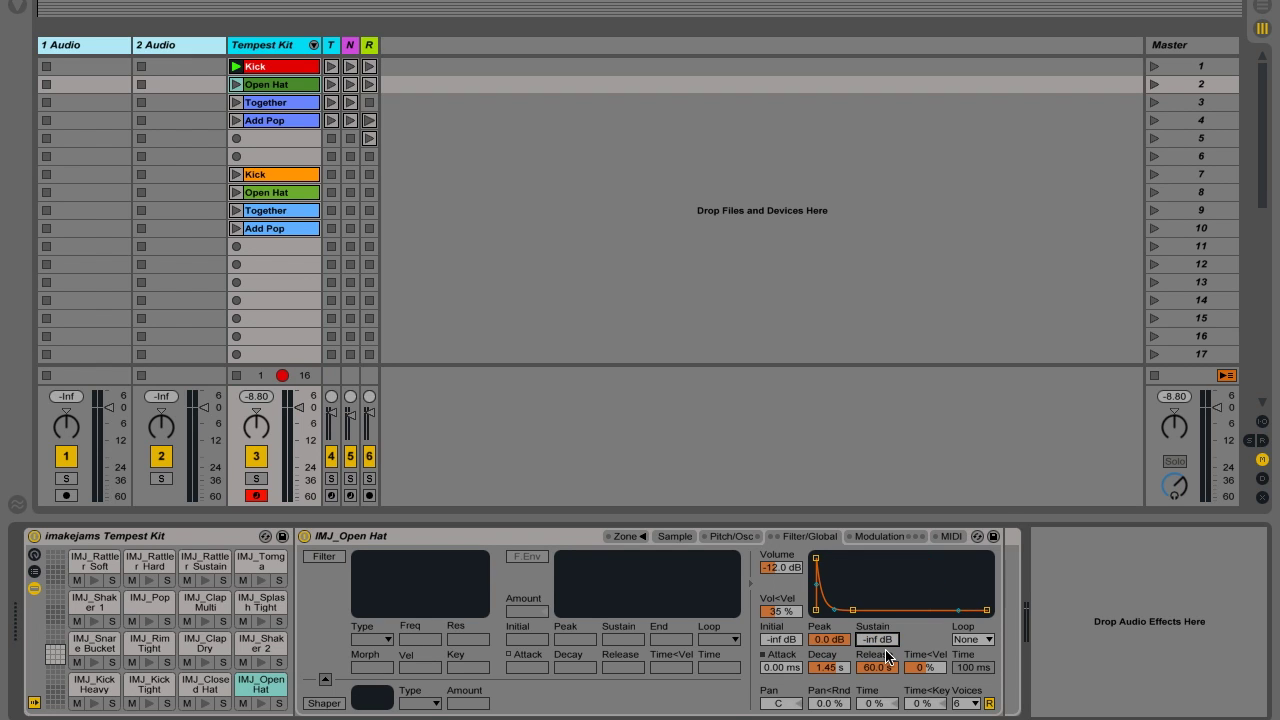
left_click_drag(829, 667, 829, 702)
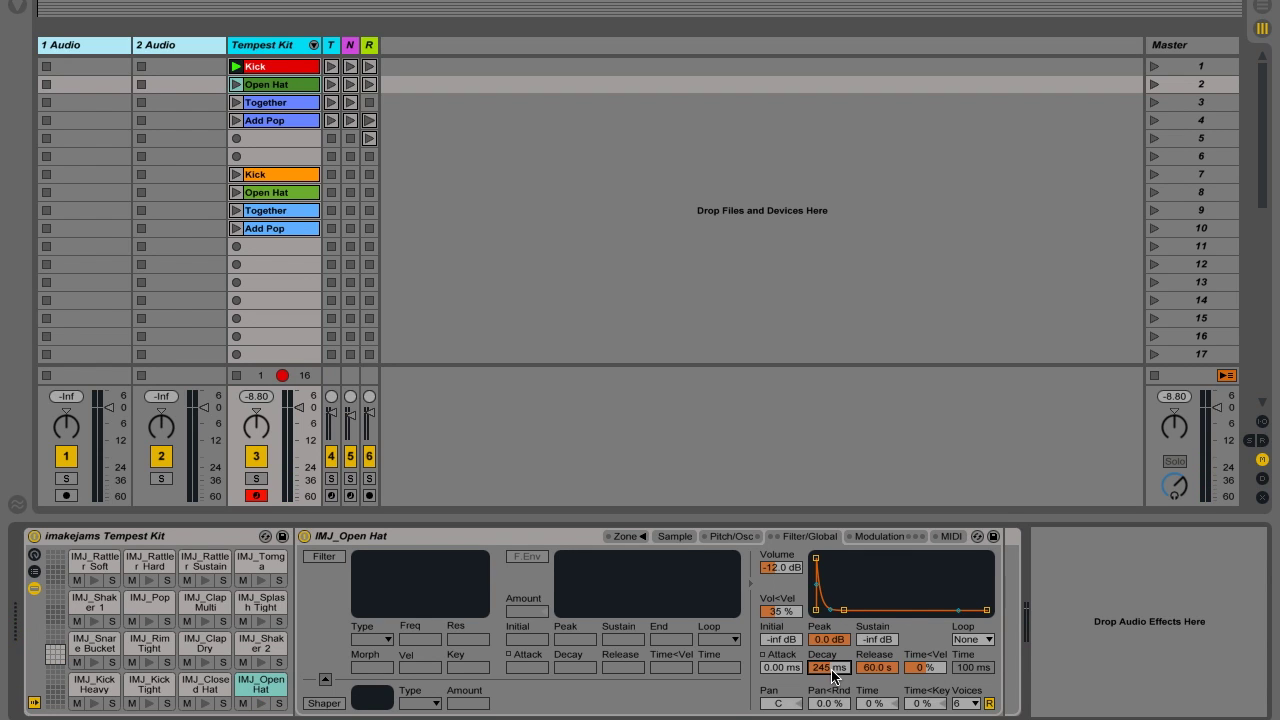
left_click_drag(832, 676, 832, 560)
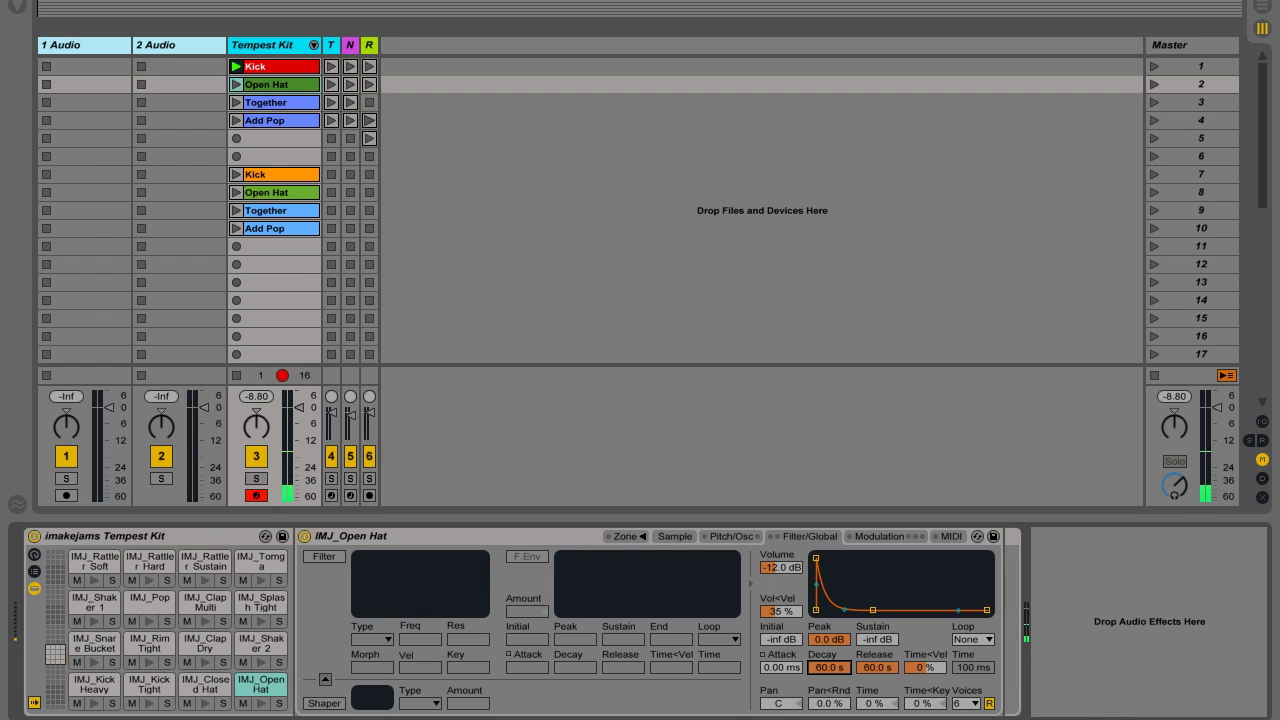
left_click_drag(832, 667, 832, 712)
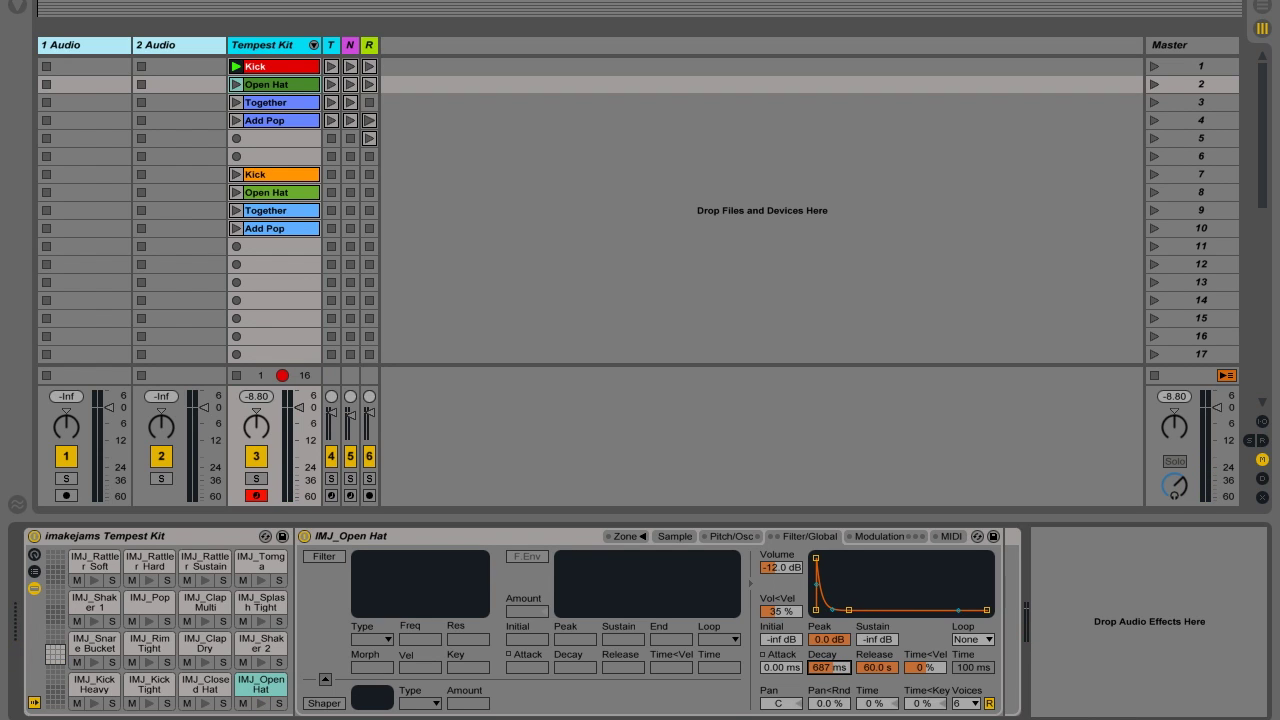
left_click_drag(832, 667, 840, 678)
key("Up")
key("Up")
key("Up")
key("Up")
Step: Set the Open Hat's Vol<Vel to 38 % and Time<Vel to -38 %, then show its clip notes
left_click(772, 612)
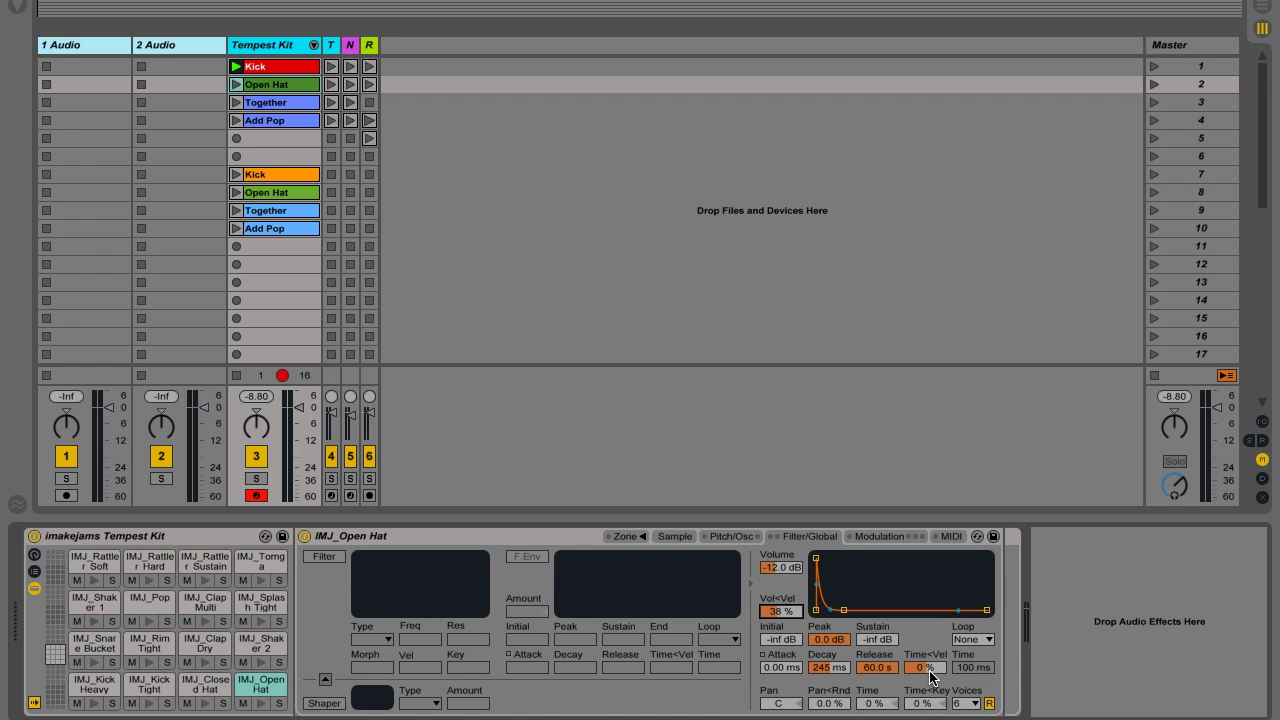
left_click(925, 667)
left_click_drag(925, 667, 925, 678)
double_click(234, 87)
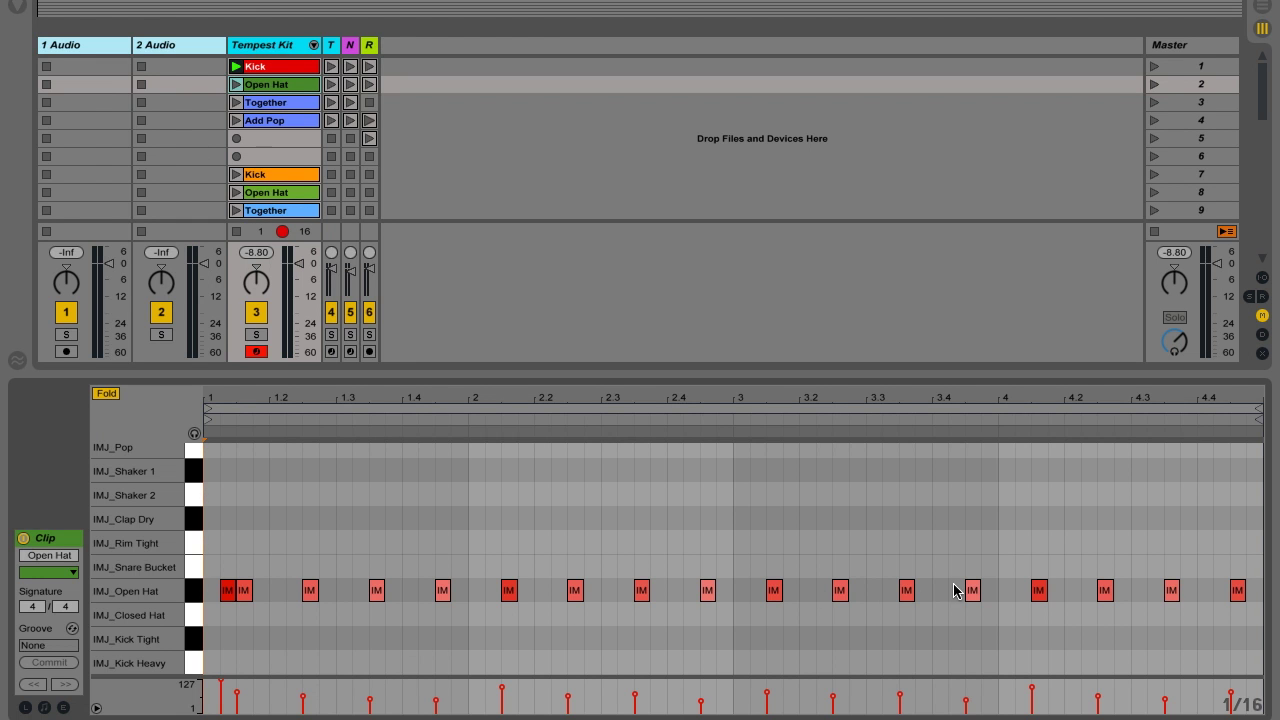
Step: Play and stop the Open Hat clip, then show and play the Together clip
left_click(235, 85)
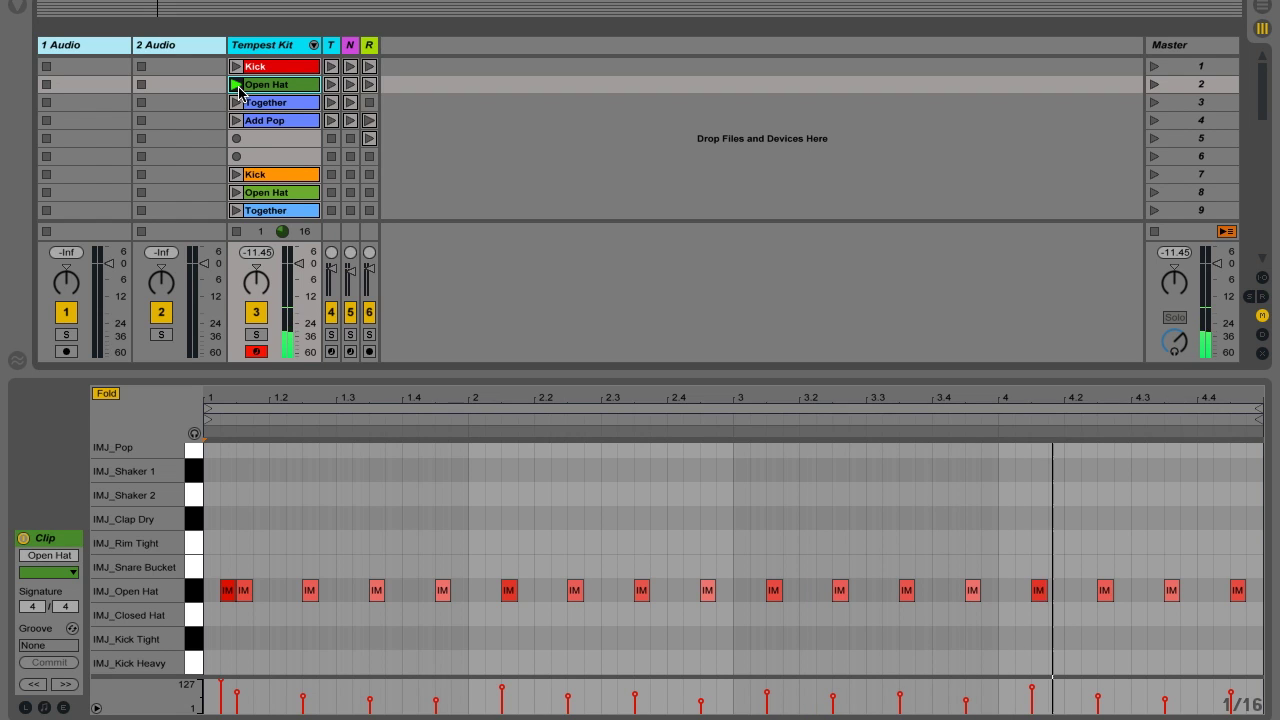
left_click(237, 232)
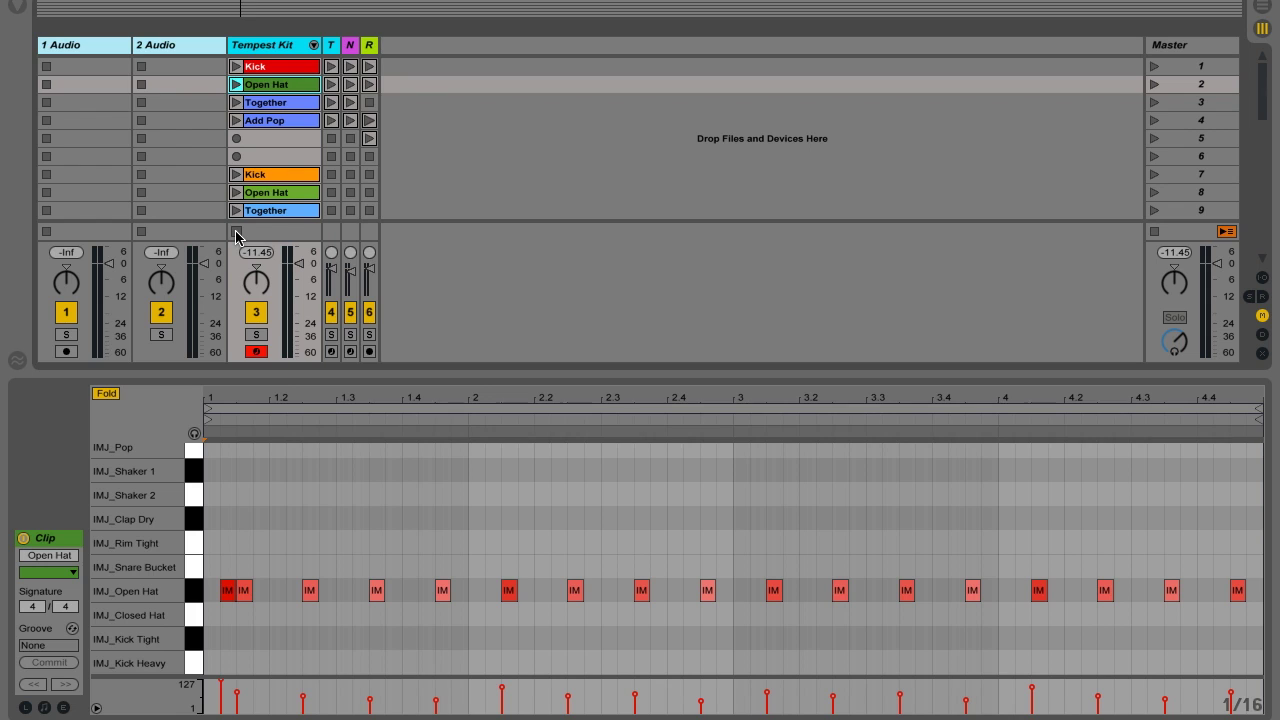
left_click(258, 103)
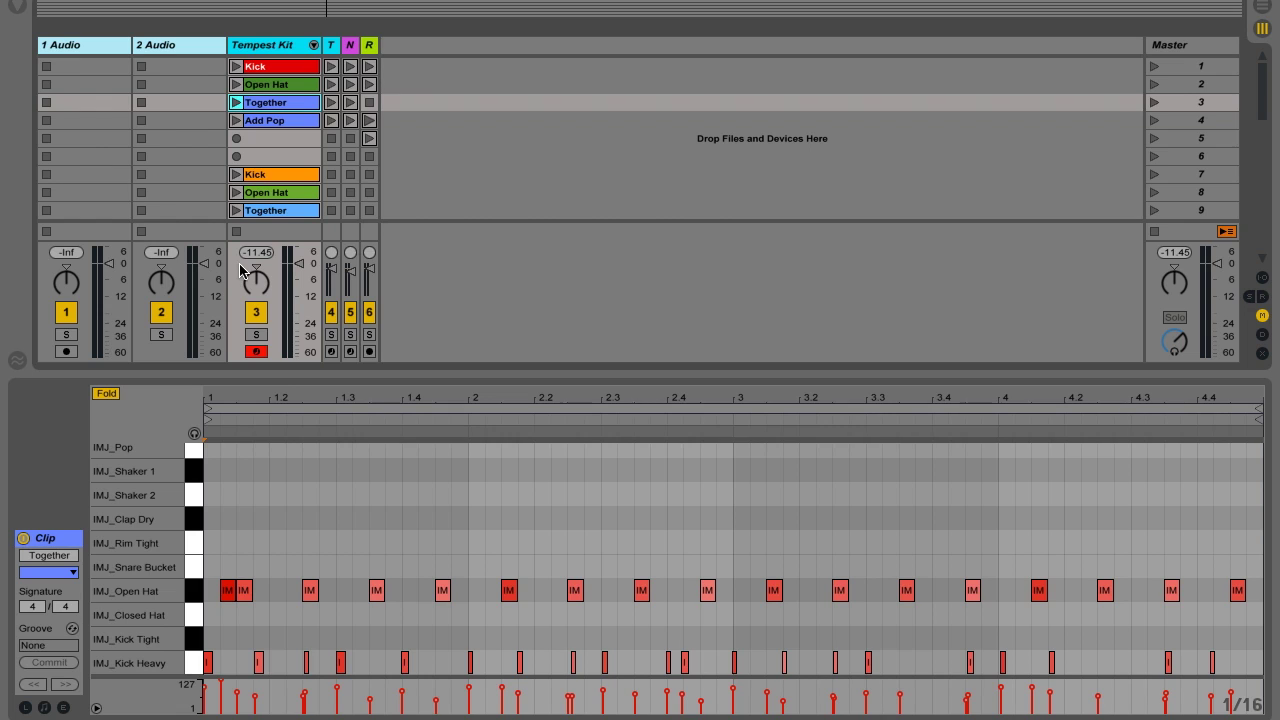
left_click(237, 103)
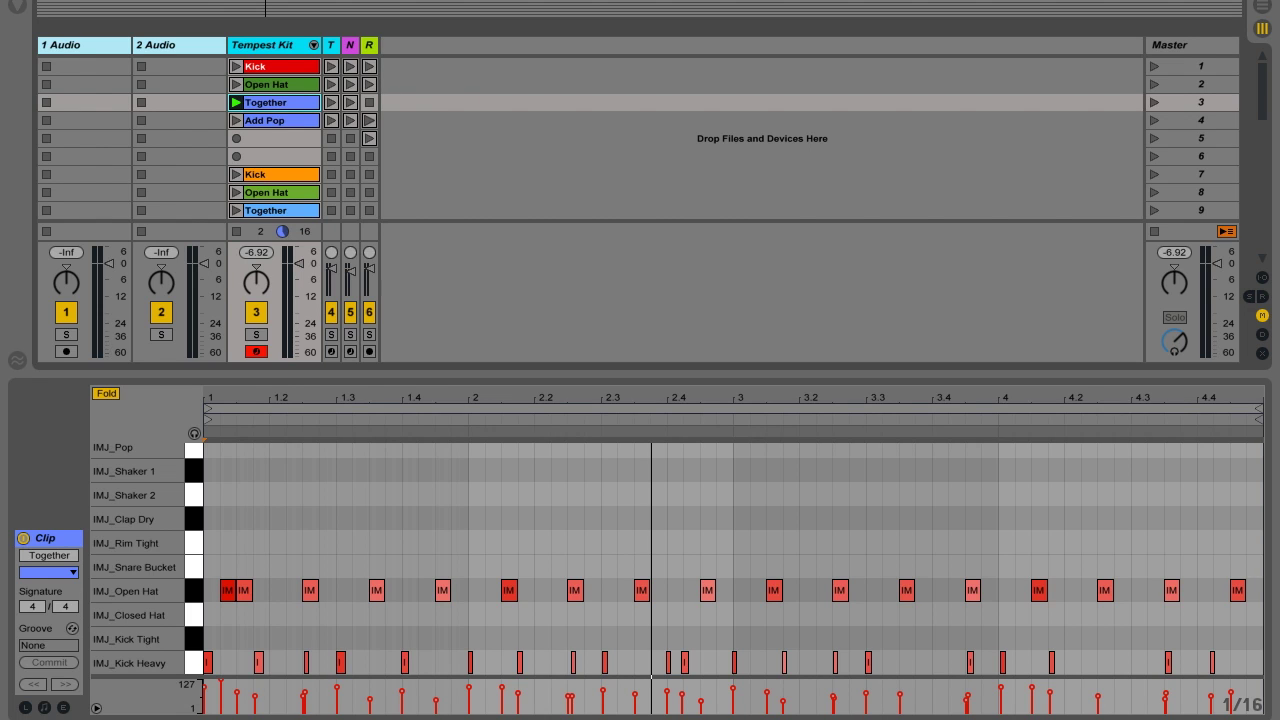
Step: Restart the Together beat, then switch playback to the Add Pop clip with its notes shown
key("space")
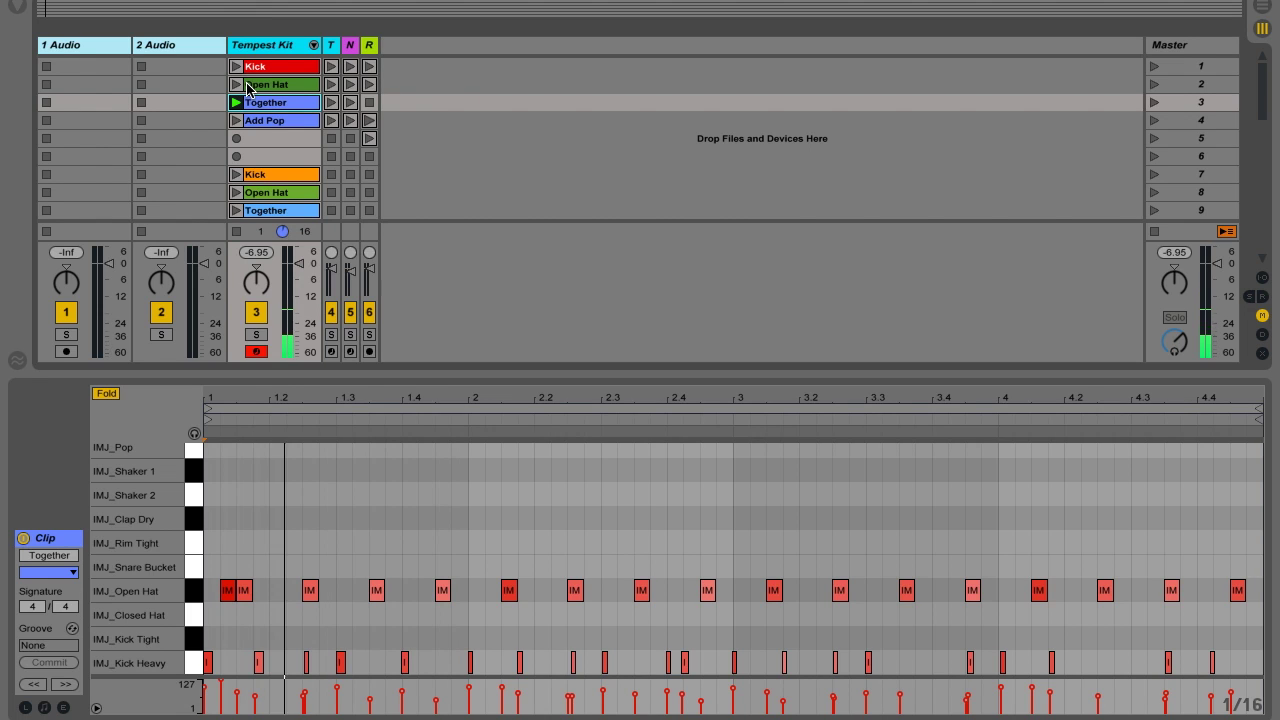
left_click(1174, 342)
left_click(262, 120)
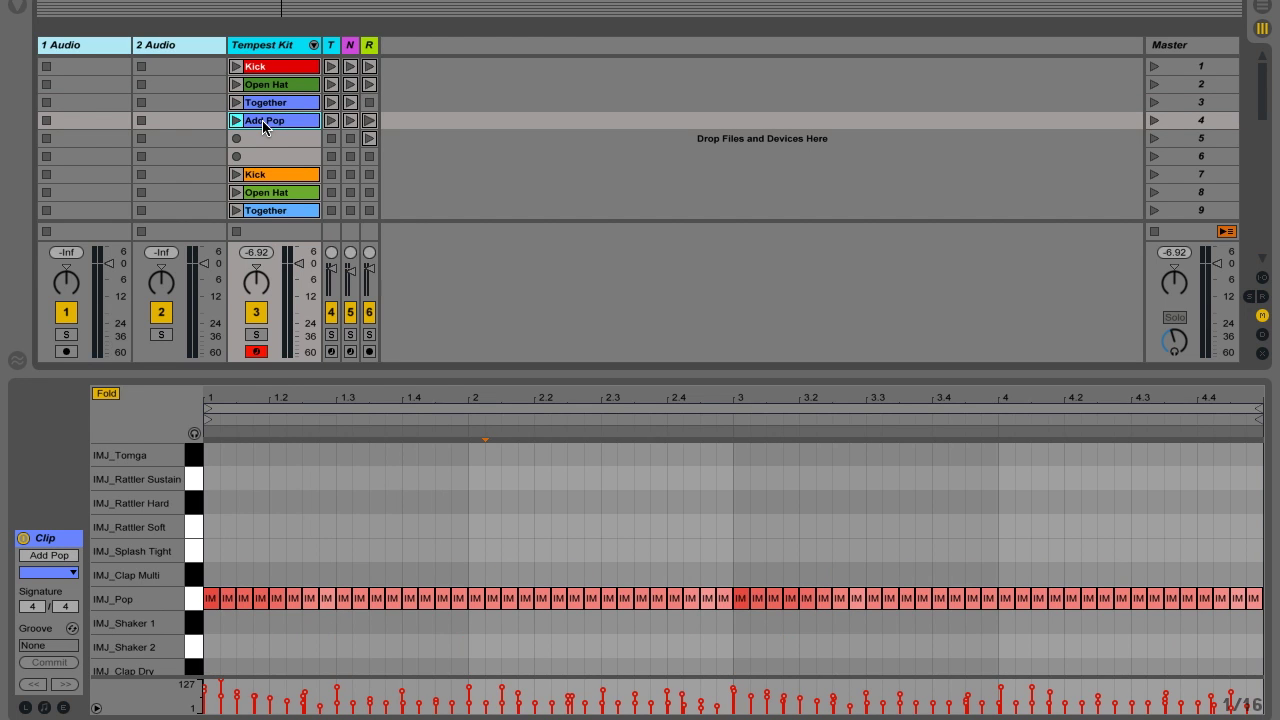
key("shift+Tab")
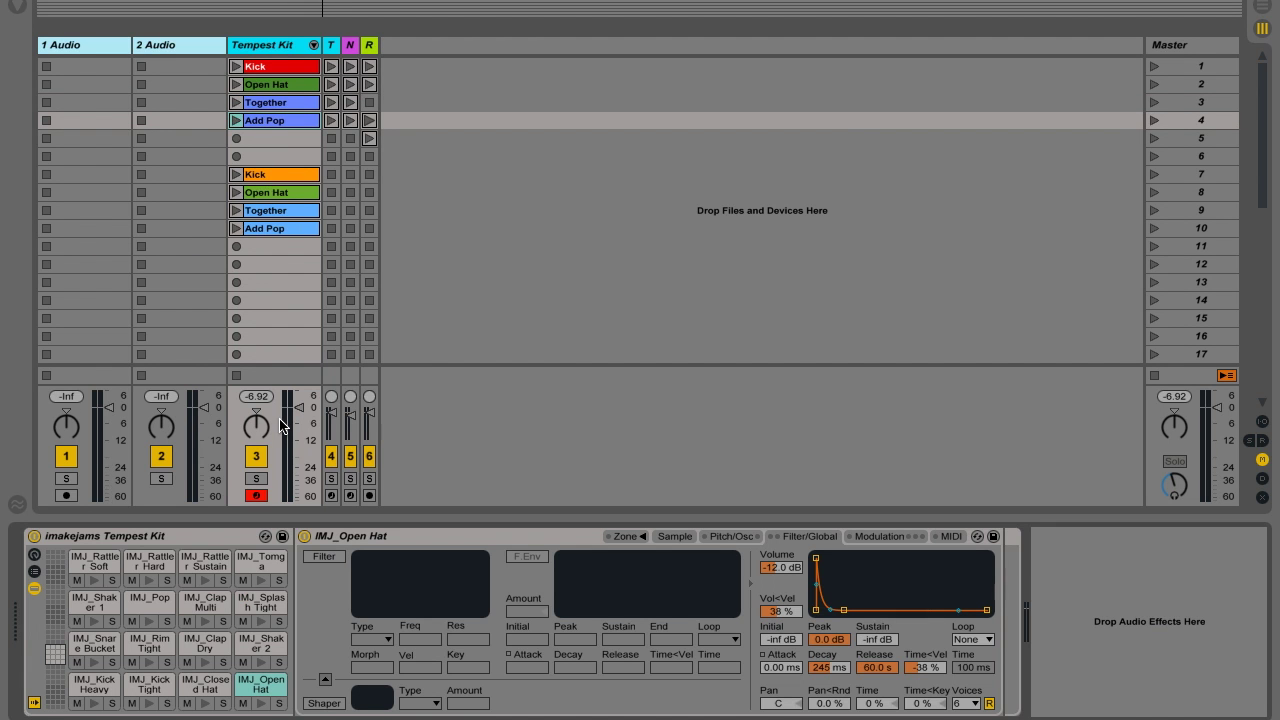
Step: Select and preview the IMJ_Pop pad, then pick its Vel amount for editing
left_click(150, 601)
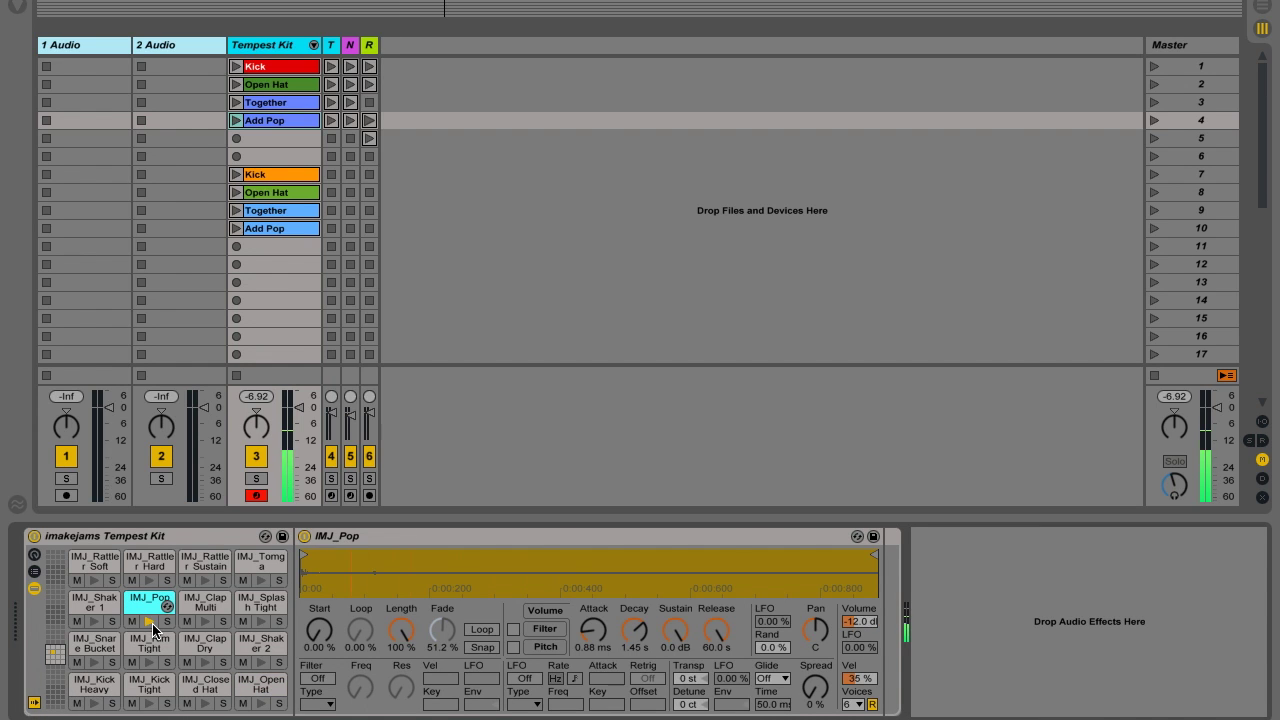
left_click(152, 622)
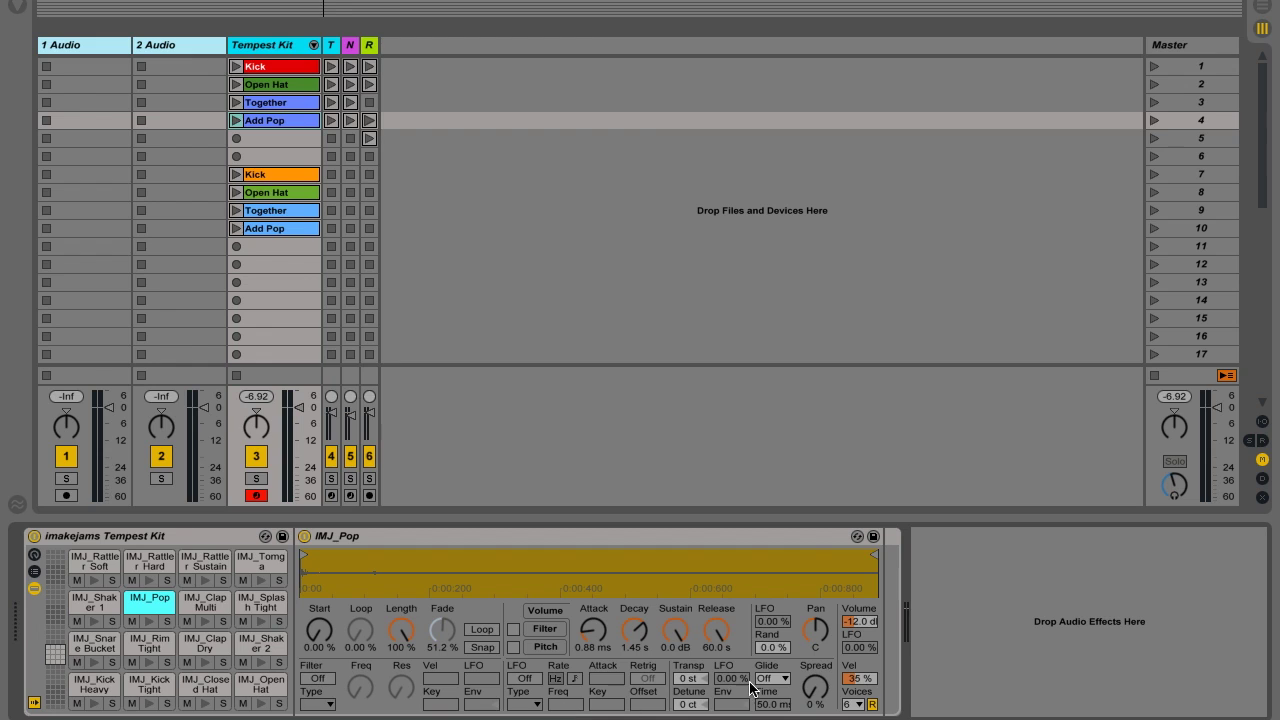
left_click(853, 680)
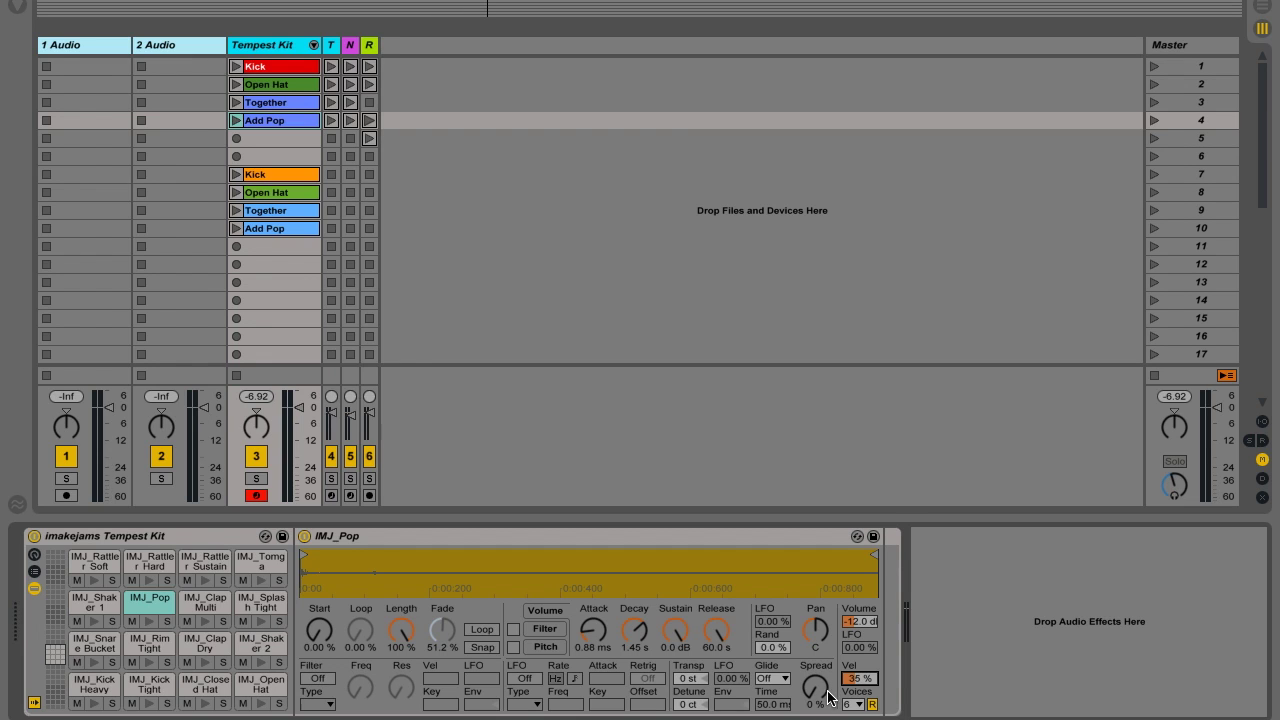
Step: Turn on an LP12 filter for IMJ_Pop at 903 Hz with 100% velocity amount
left_click(317, 678)
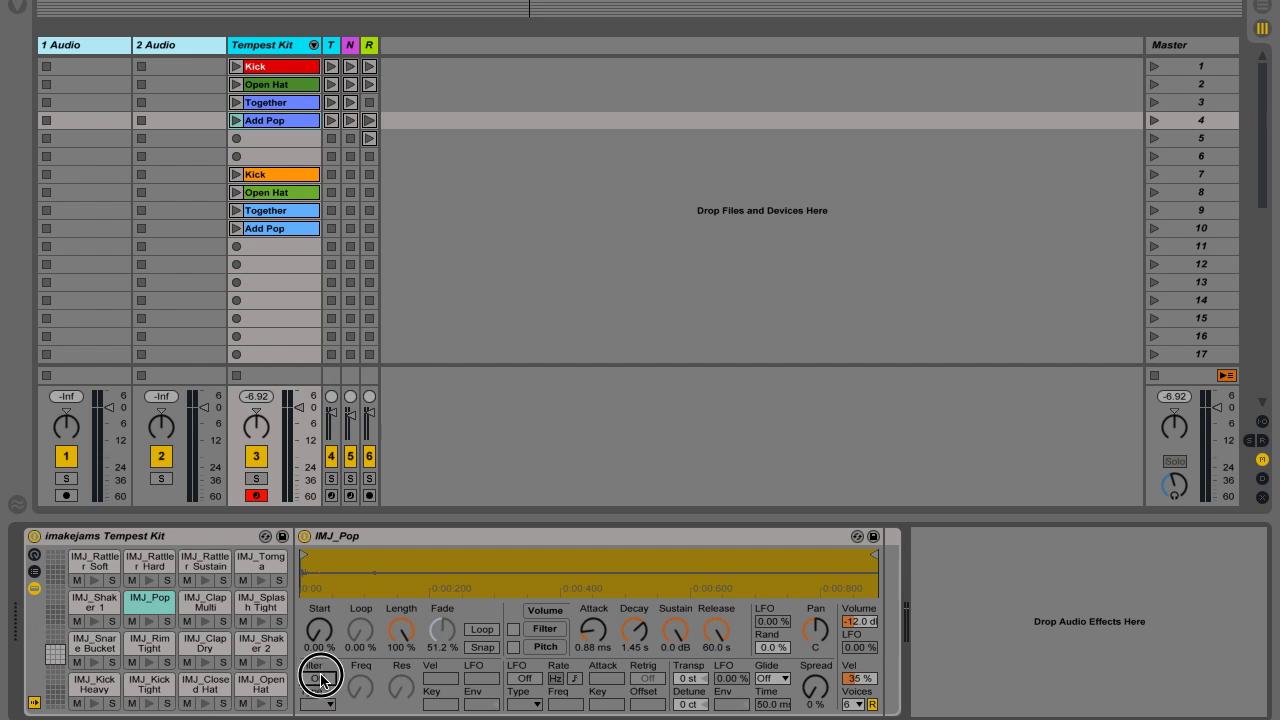
left_click(318, 704)
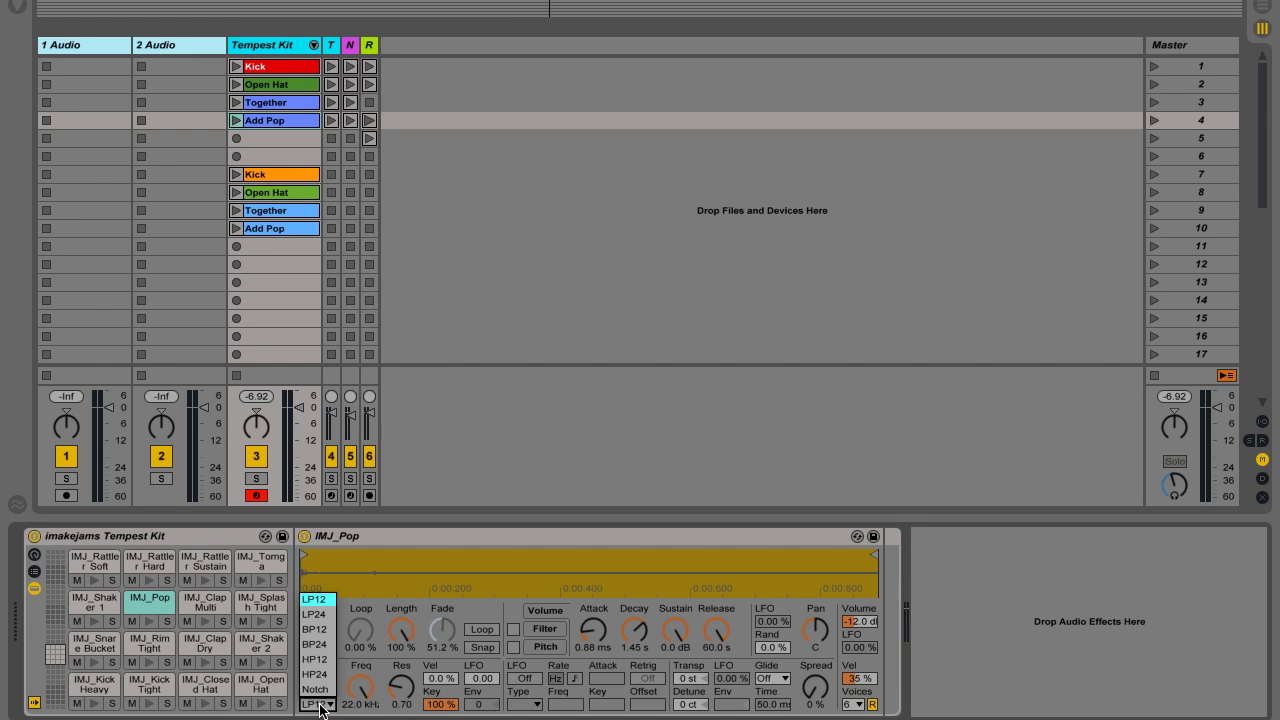
left_click(313, 600)
mouse_move(361, 688)
left_mouse_down()
mouse_move(361, 718)
mouse_move(361, 706)
left_mouse_up()
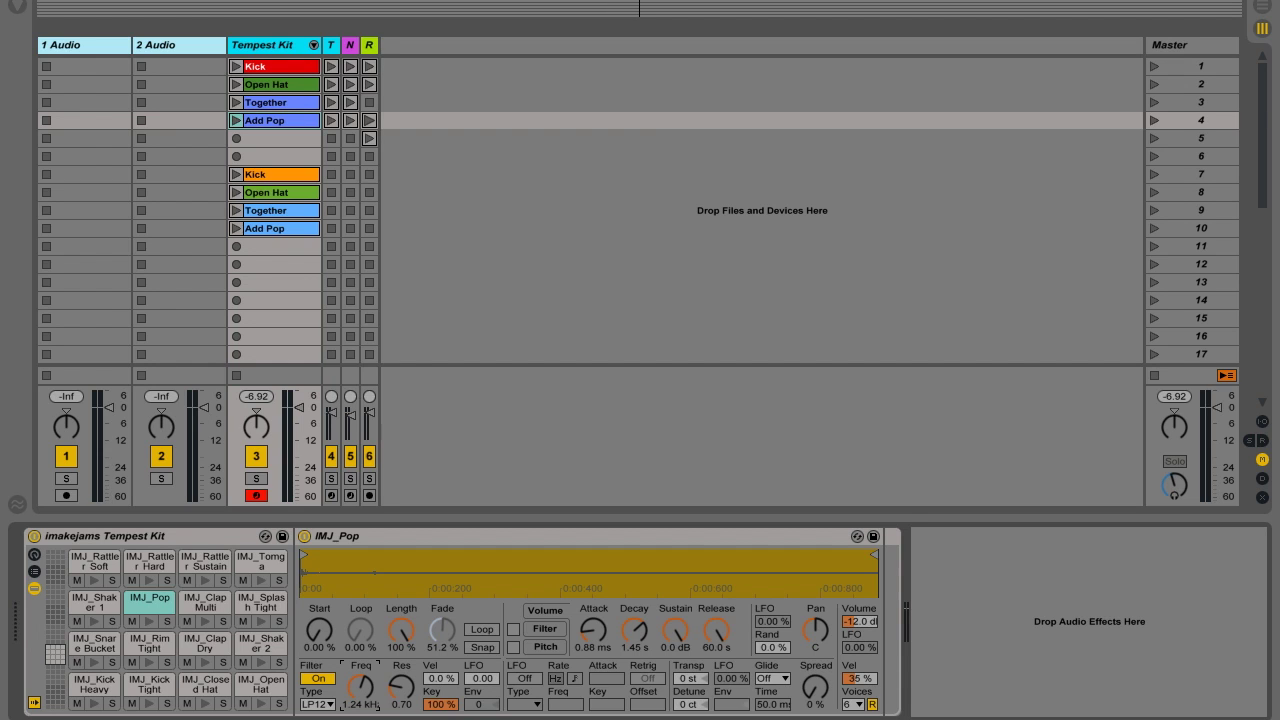
left_click_drag(361, 707, 361, 710)
left_click_drag(440, 678, 440, 610)
Step: Enable the IMJ_Pop filter envelope with 0.84 ms attack, 1.40 s decay and 60 s release
left_click(546, 630)
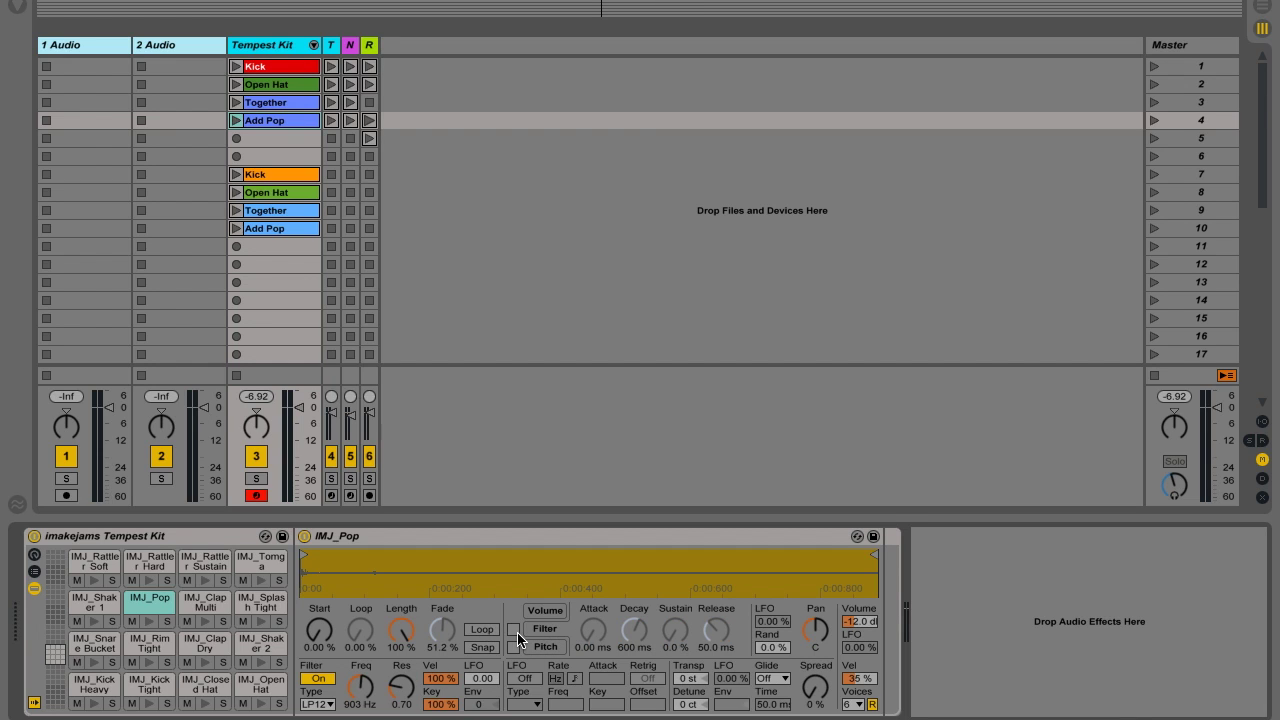
left_click(516, 631)
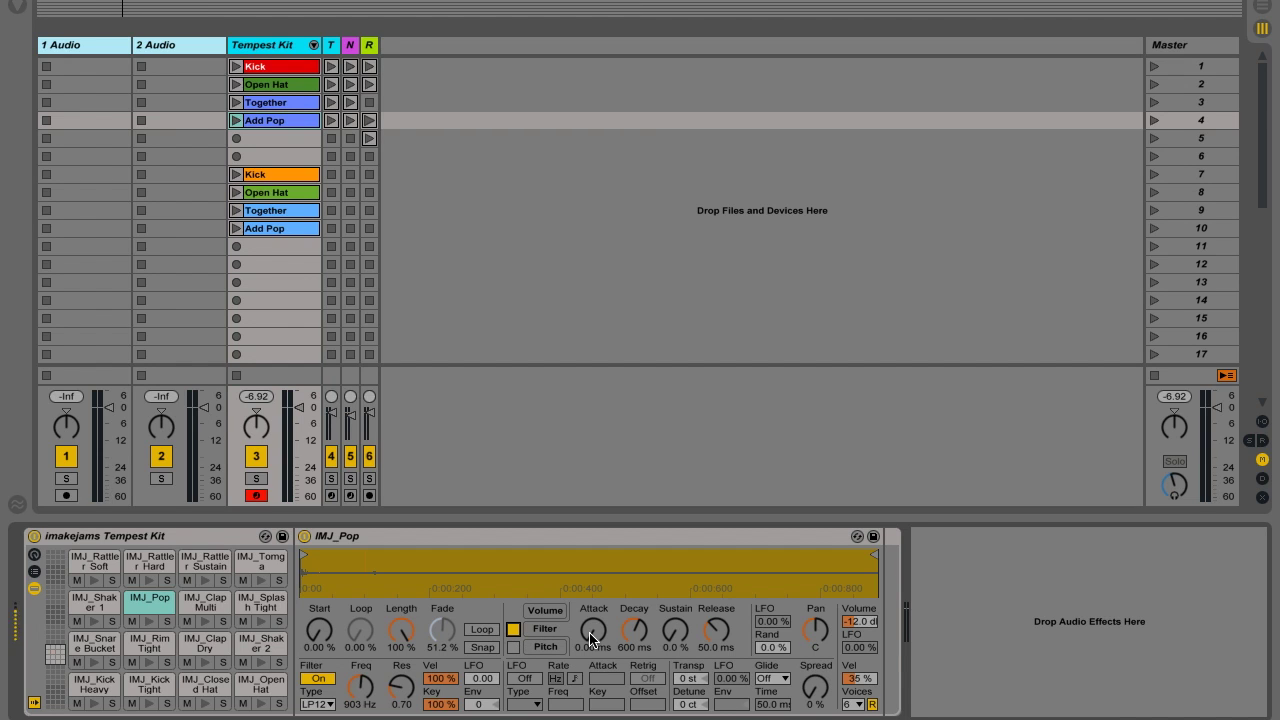
left_click_drag(590, 638, 590, 630)
left_click(636, 630)
left_click_drag(636, 630, 636, 650)
left_click_drag(636, 630, 636, 605)
left_click_drag(716, 630, 716, 560)
mouse_move(707, 708)
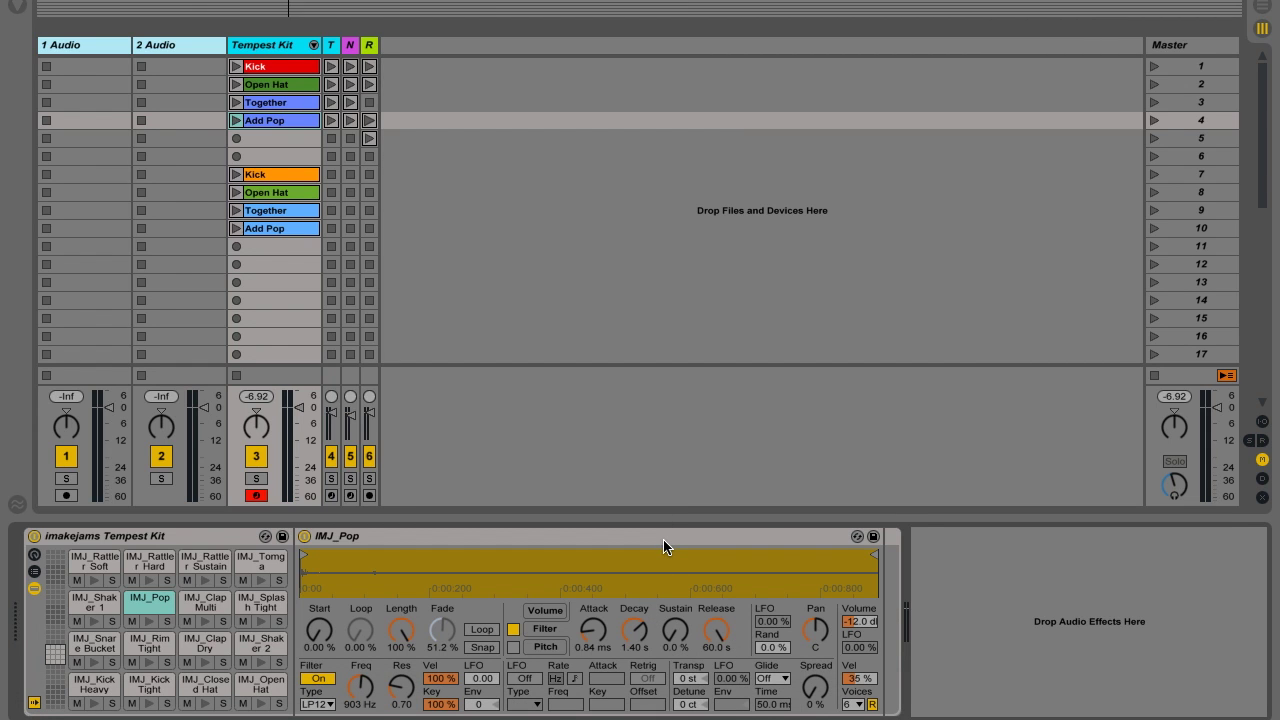
Step: Set the filter envelope amount to 5, then bring up the Add Pop clip's notes
left_click_drag(476, 704, 476, 698)
double_click(234, 127)
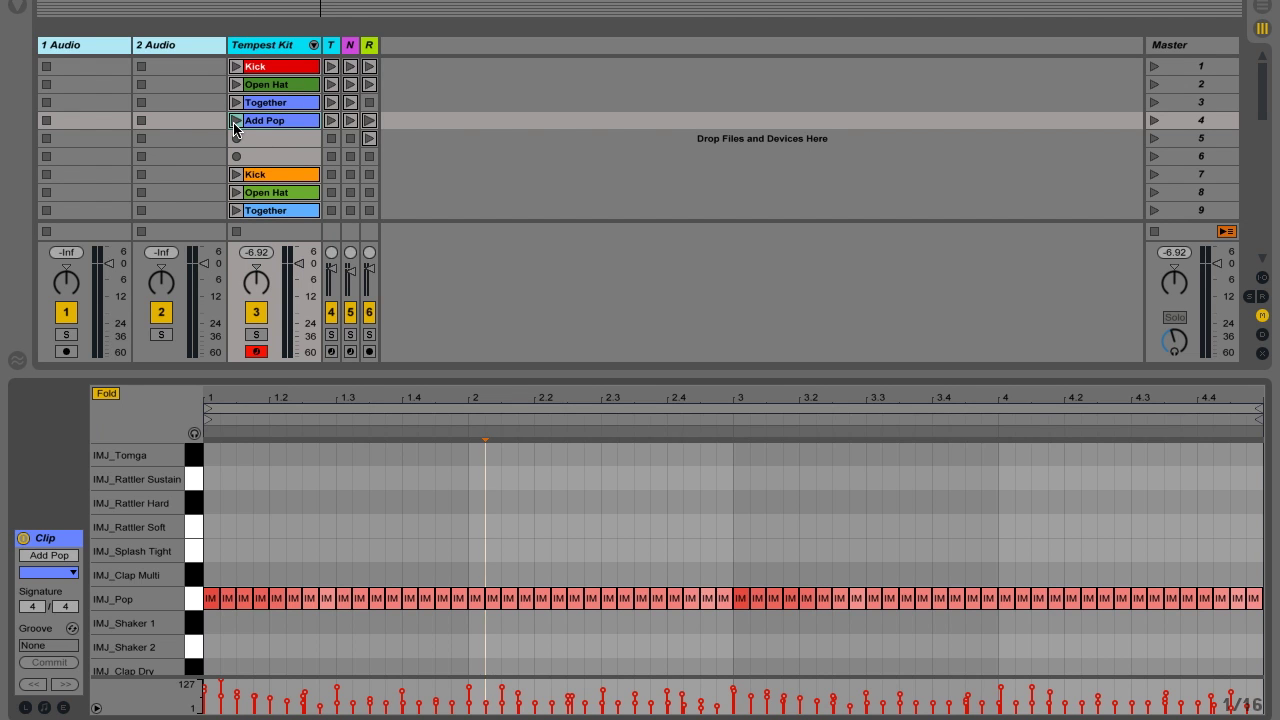
Step: Audition the reworked IMJ_Pop sound from the Add Pop clip's notes with preview on
left_click(193, 600)
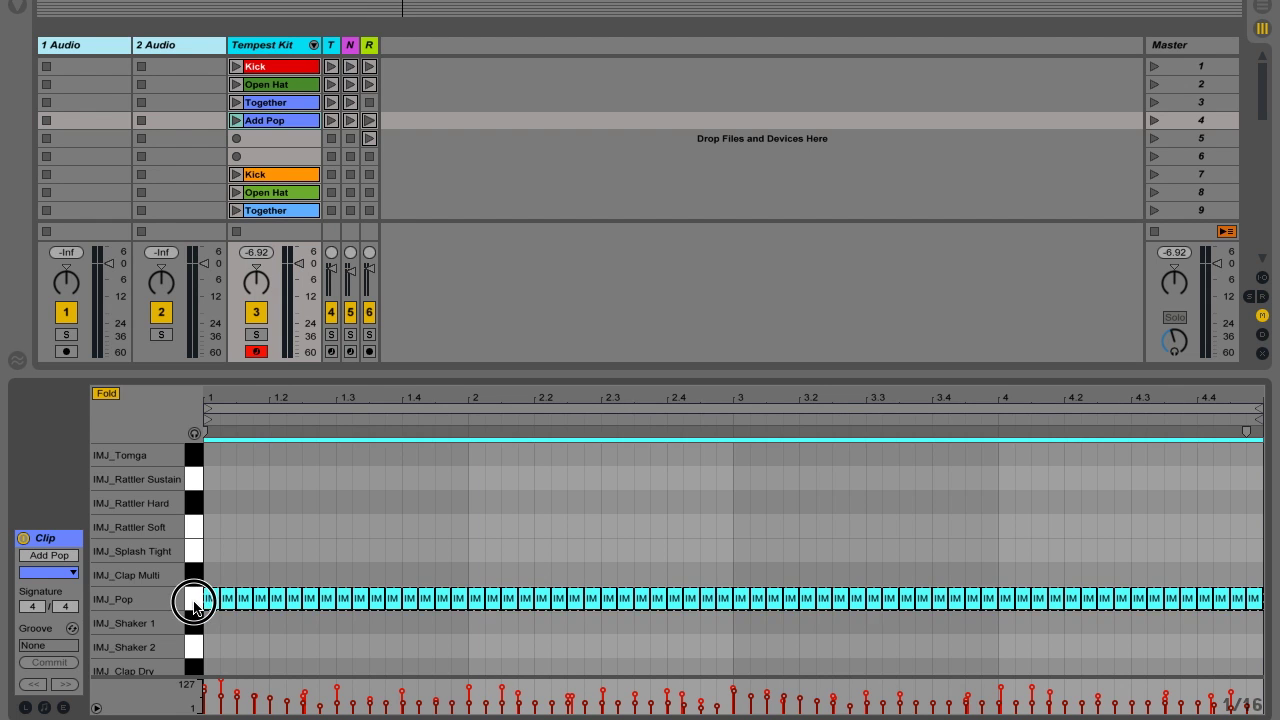
left_click(194, 433)
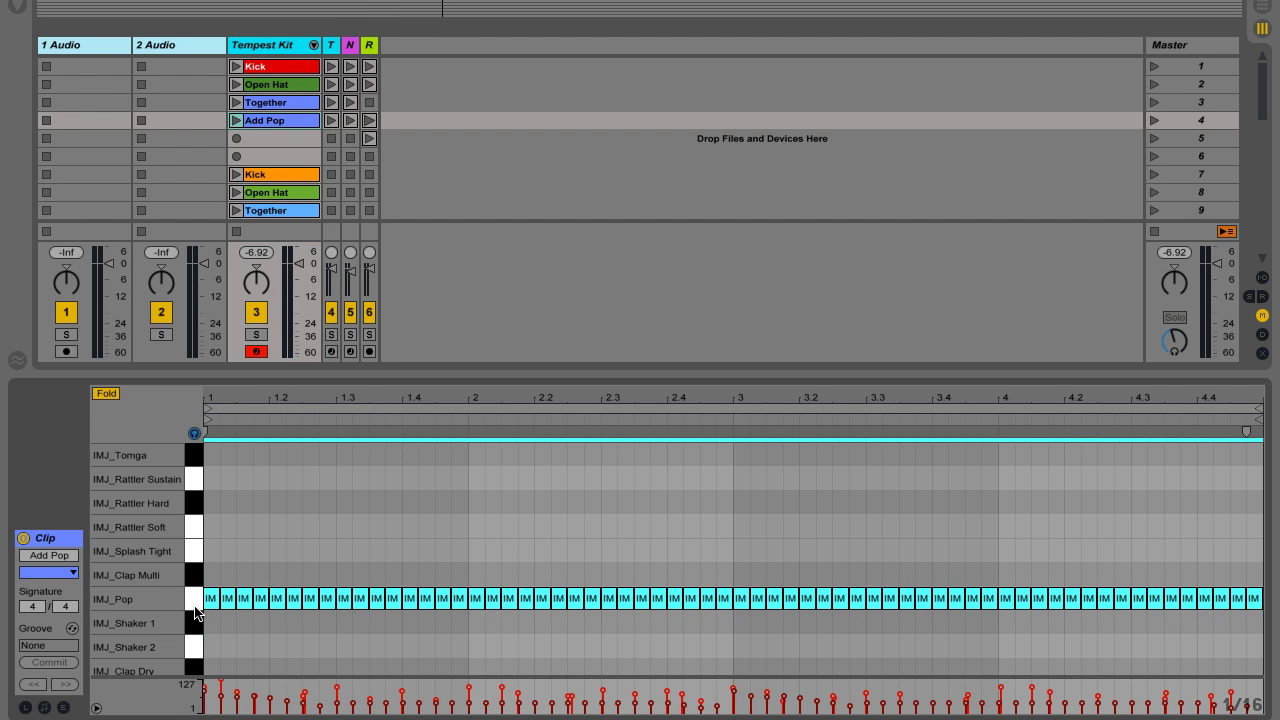
left_click(195, 604)
left_click(246, 622)
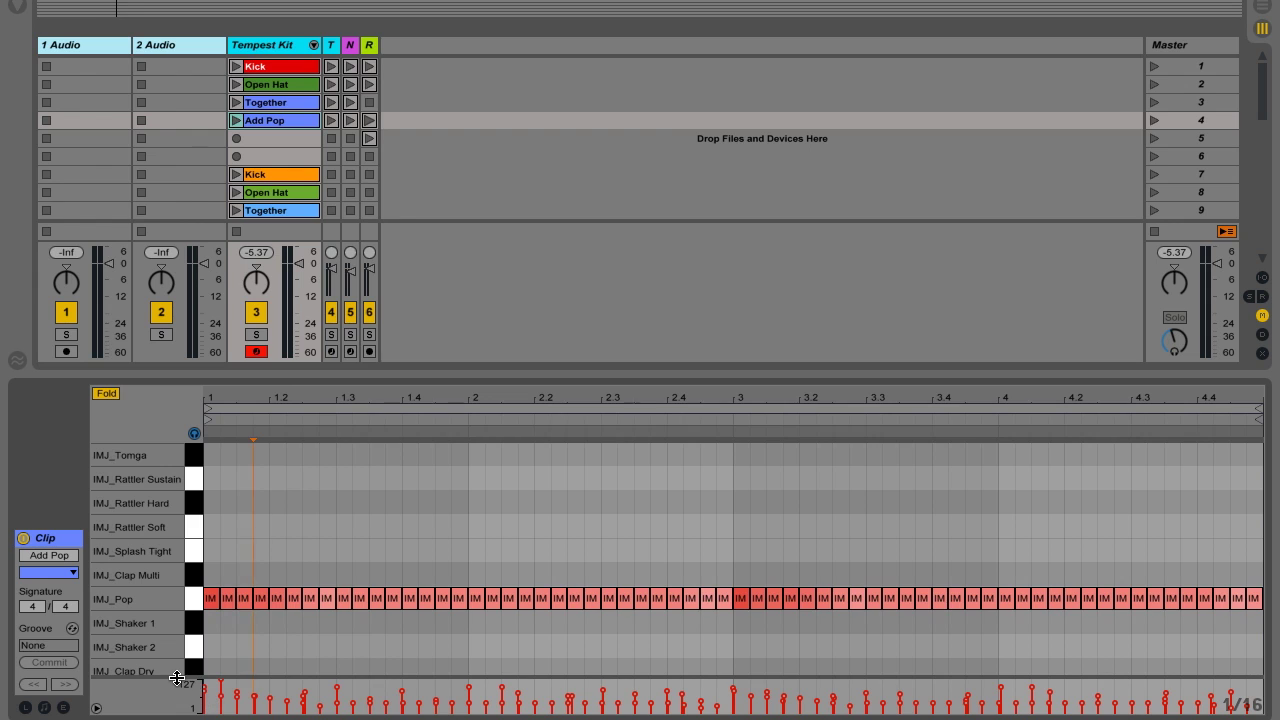
Step: Play the Add Pop clip, then stop the Tempest Kit track and show more scene rows
left_click(237, 121)
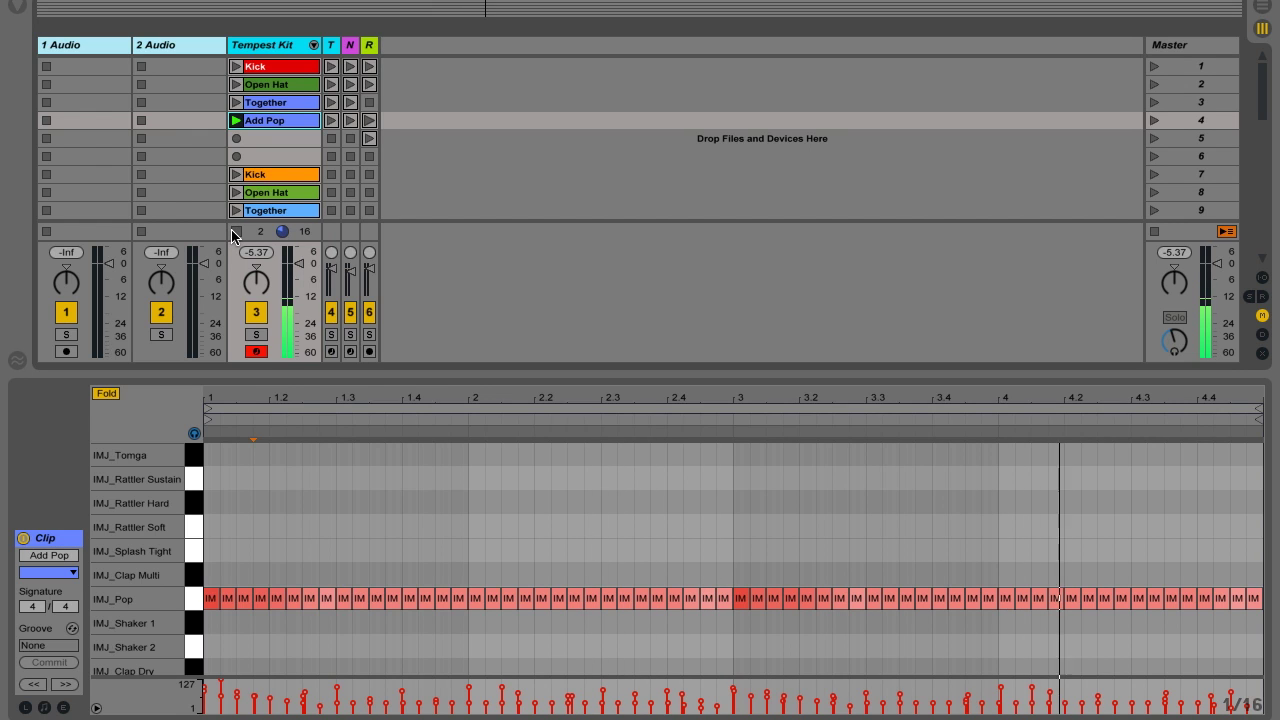
left_click(235, 232)
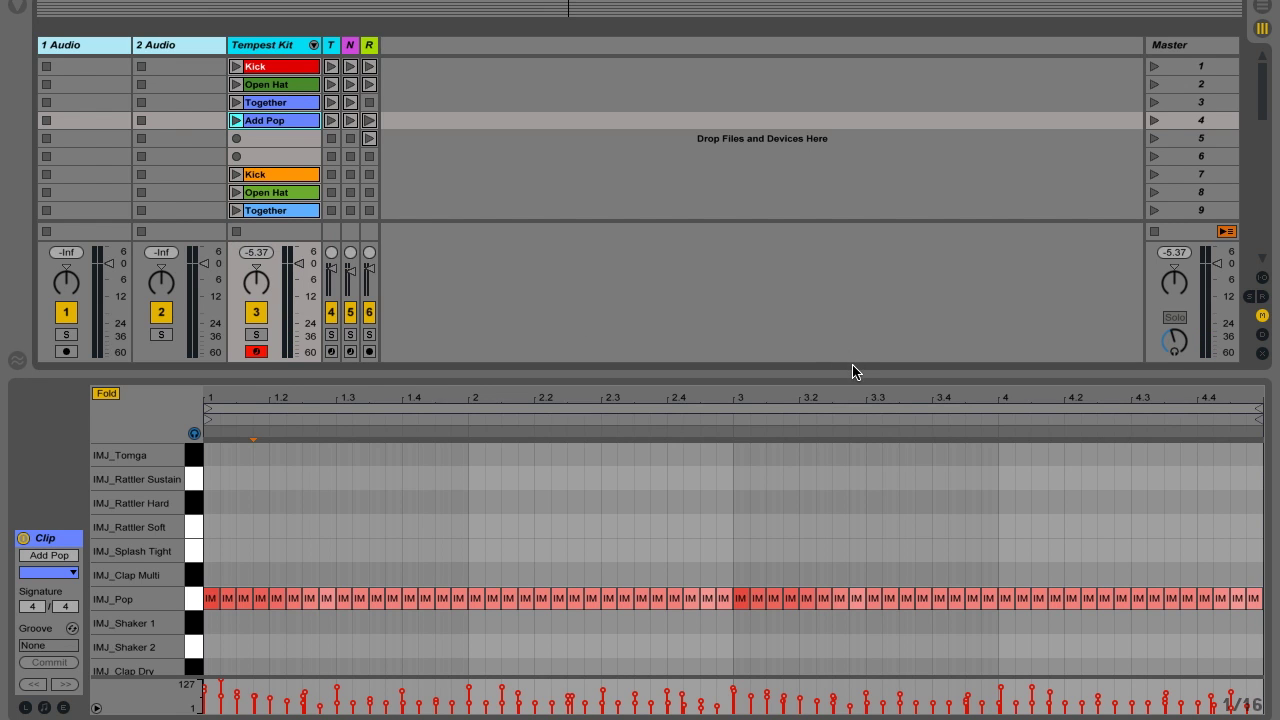
left_click_drag(849, 374, 862, 447)
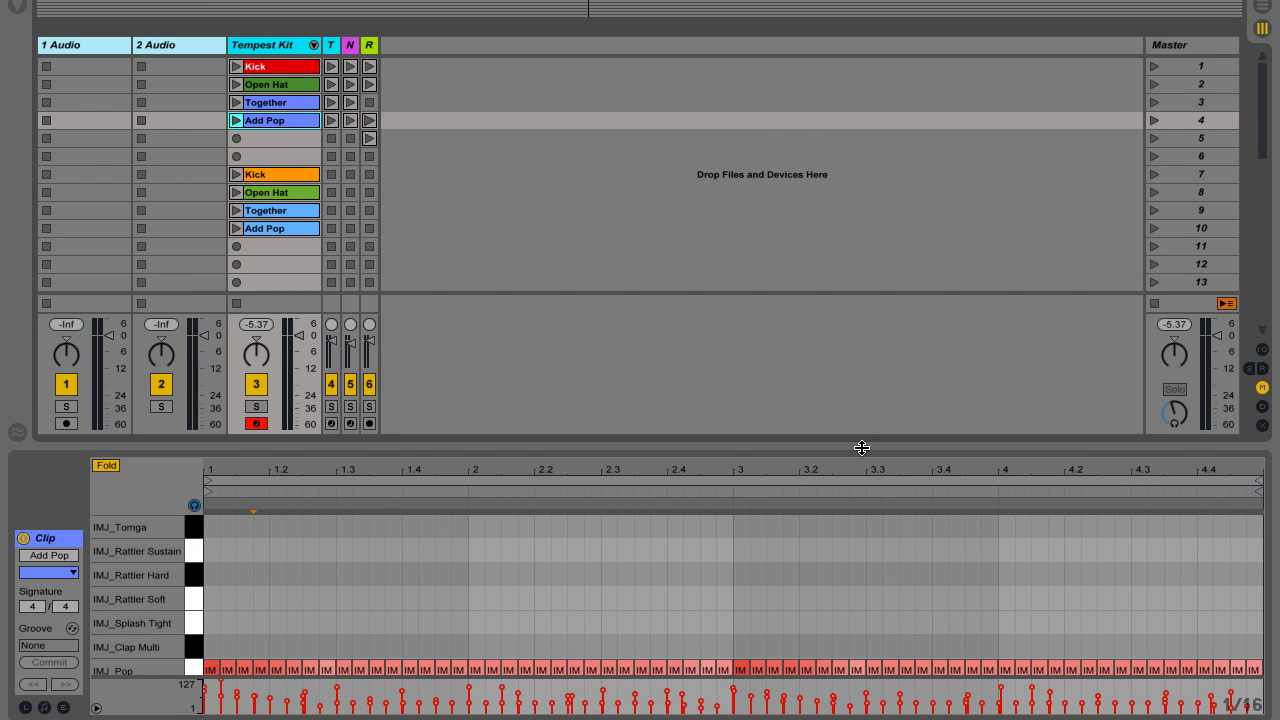
Step: Inspect the notes of the lower Kick, Together and Add Pop clips against the upper Together clip
left_click(287, 178)
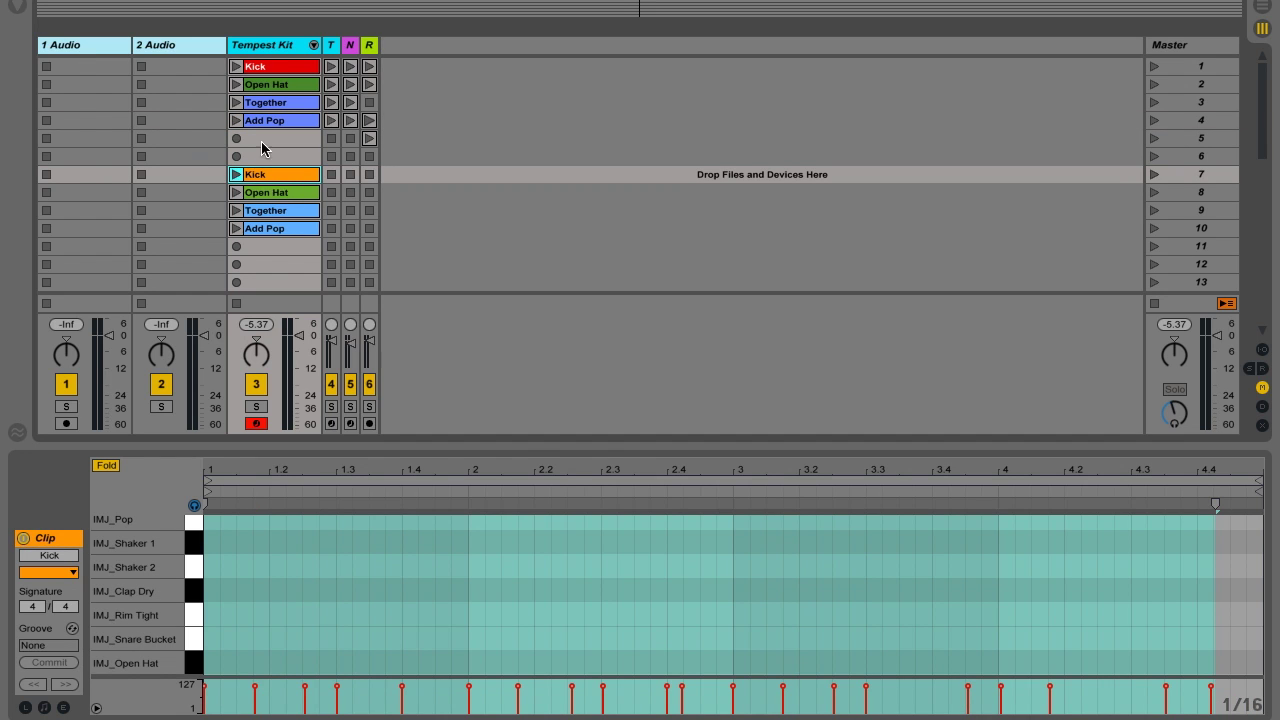
left_click(256, 211)
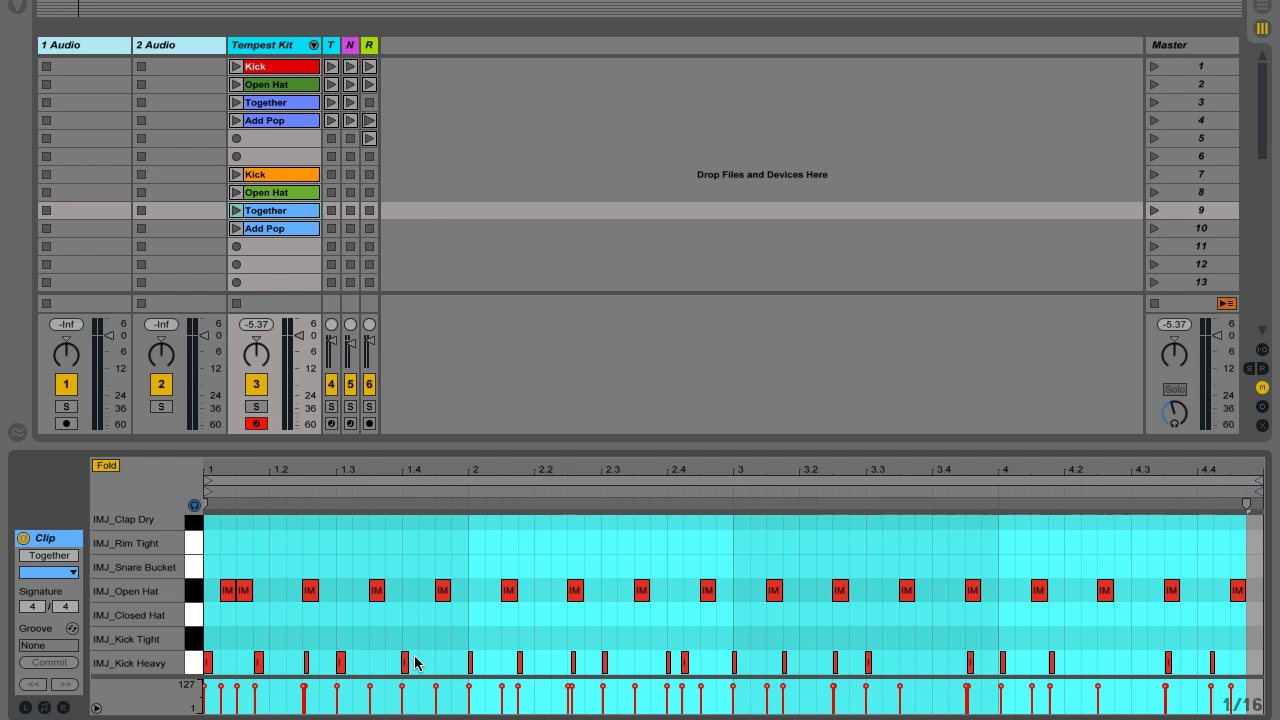
left_click(258, 229)
left_click(265, 210)
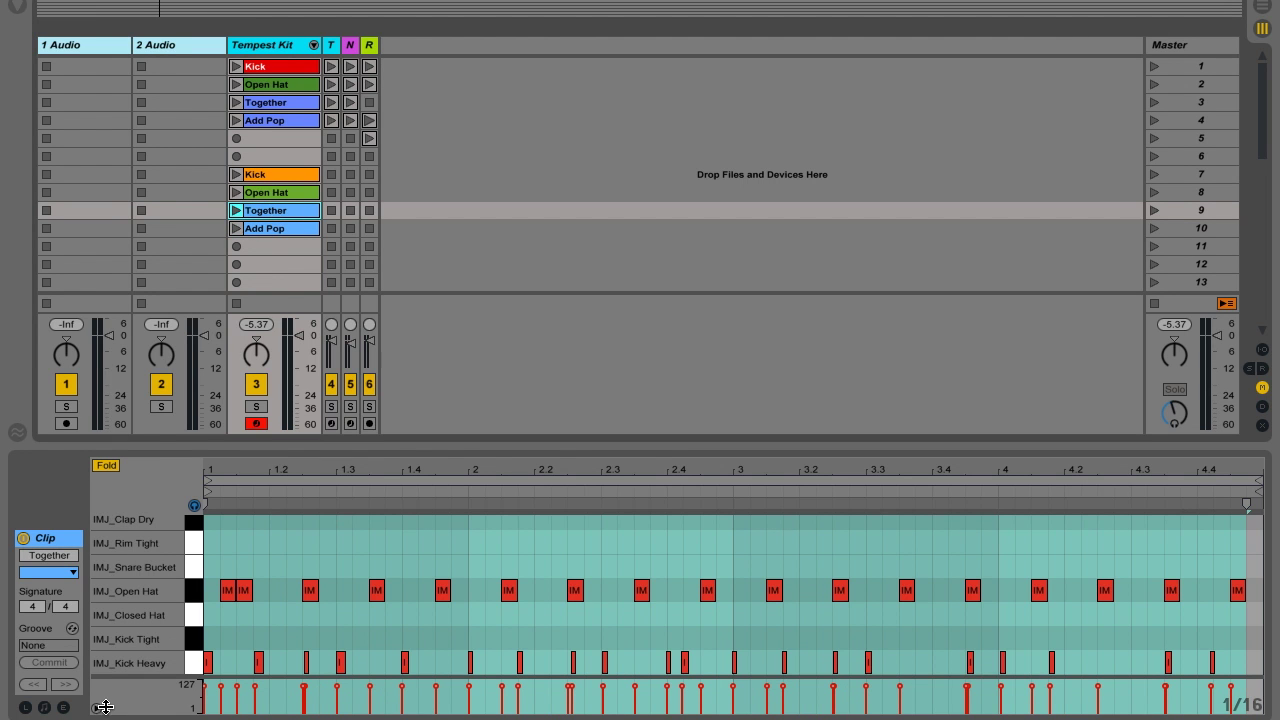
left_click(222, 695)
left_click(312, 104)
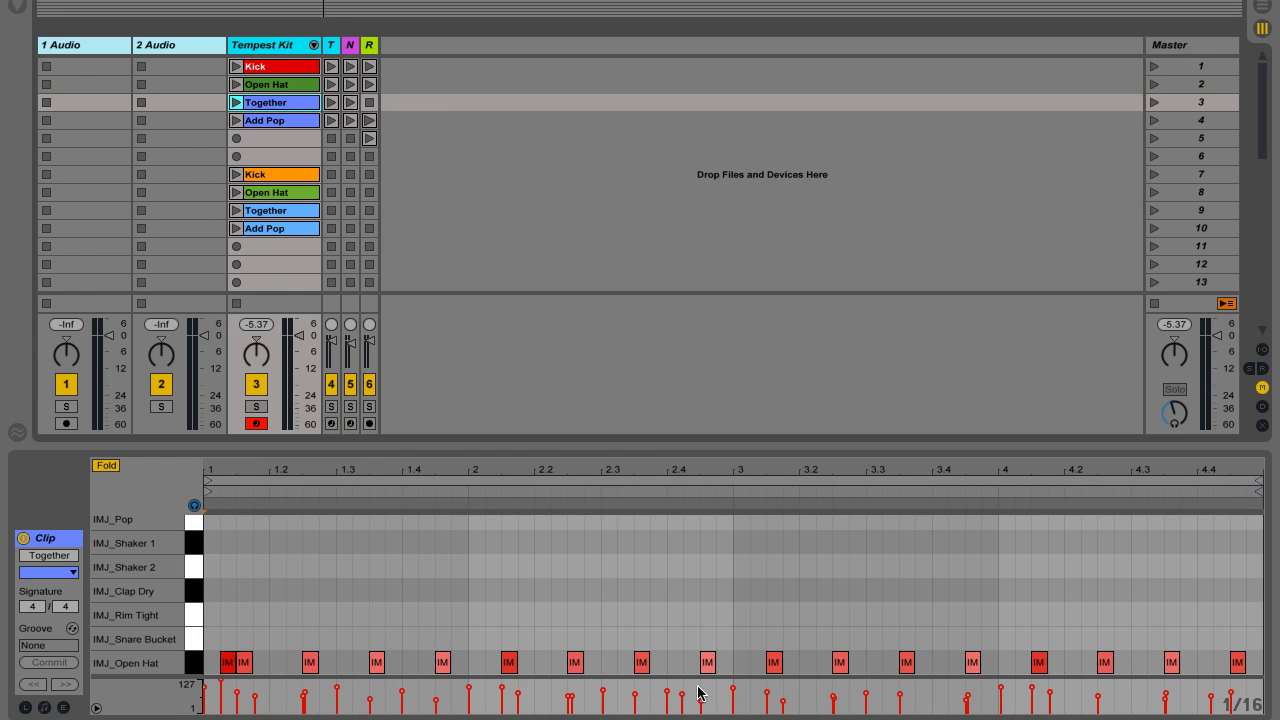
left_click(283, 212)
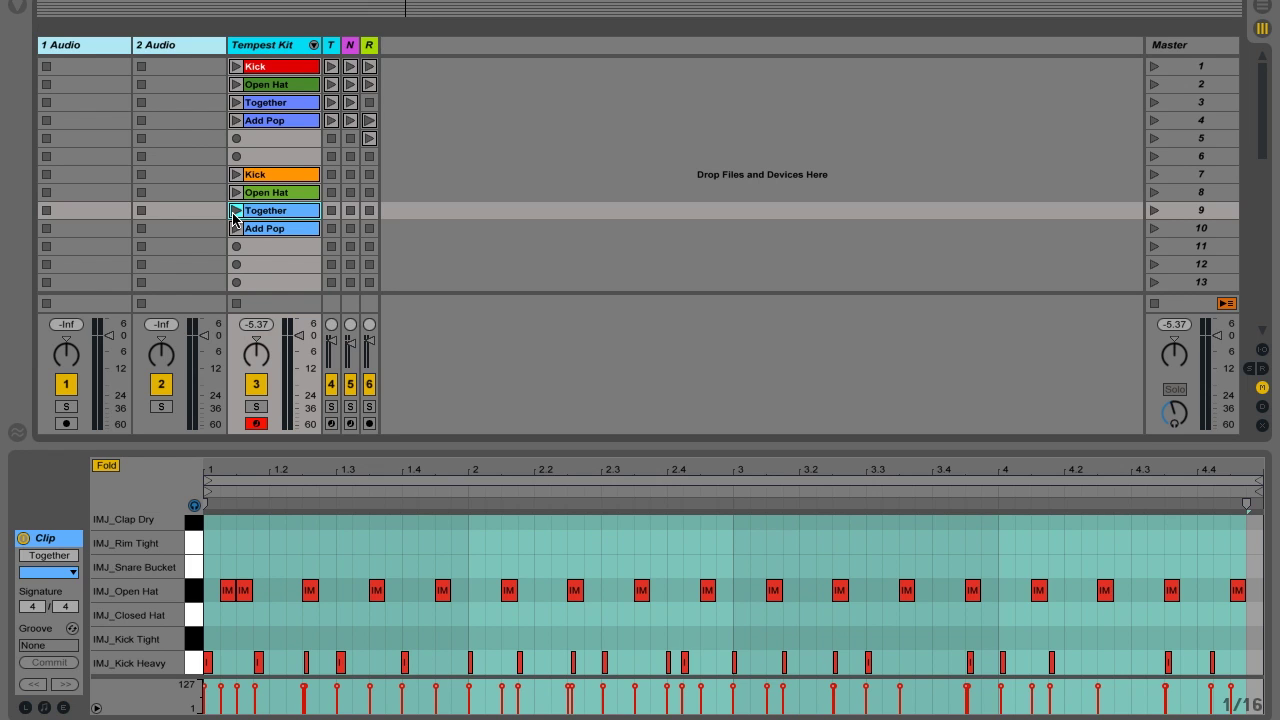
Step: Play the lower and upper Together clips, then the upper, lower and upper Add Pop clips
left_click(235, 212)
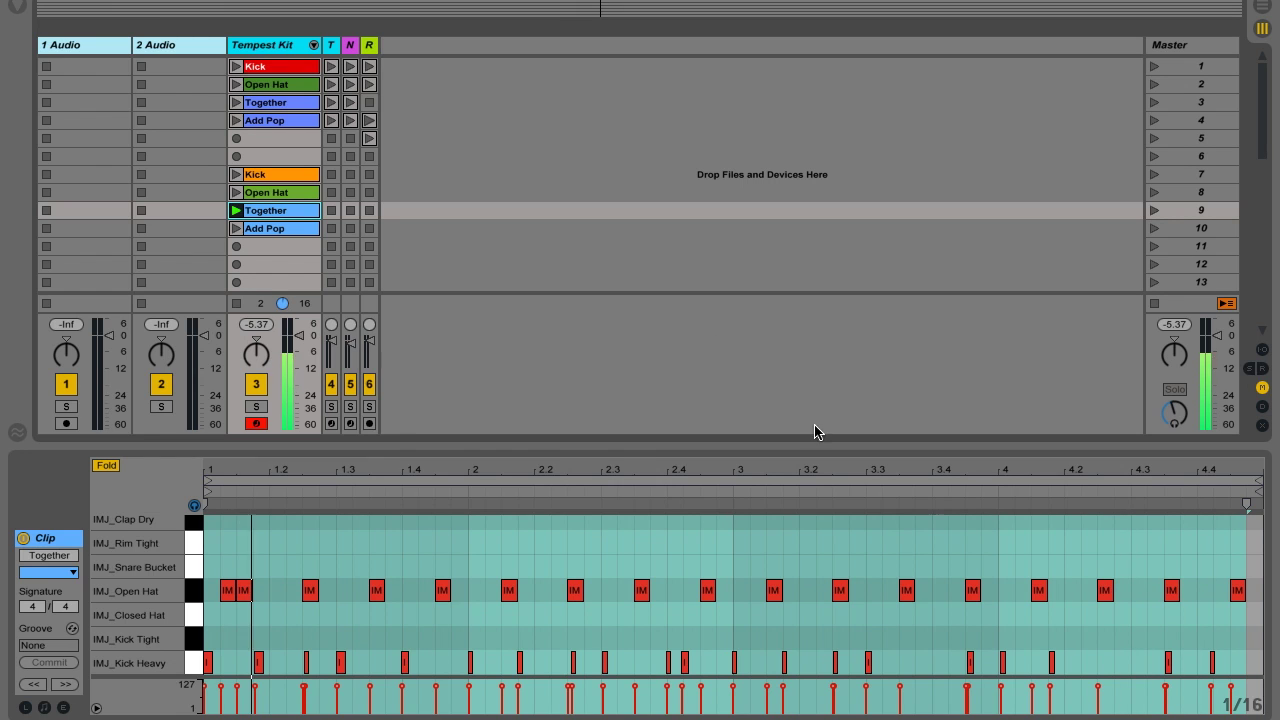
left_click(236, 103)
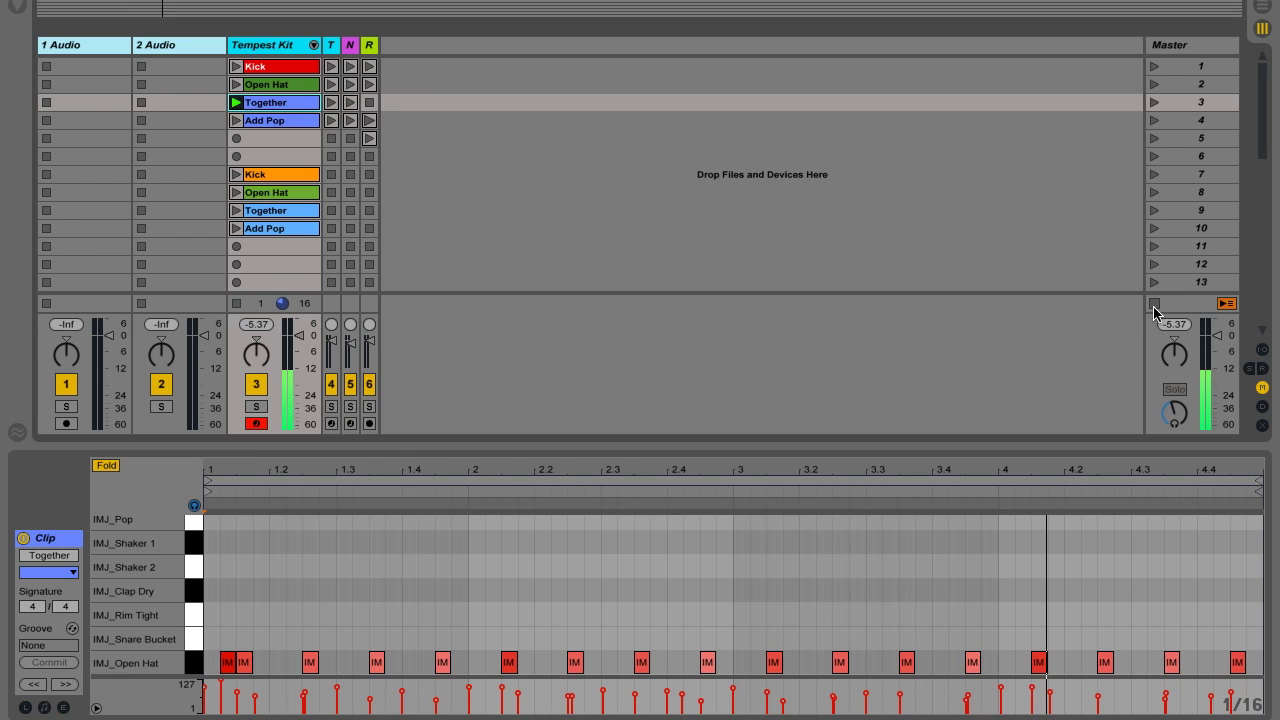
left_click(236, 120)
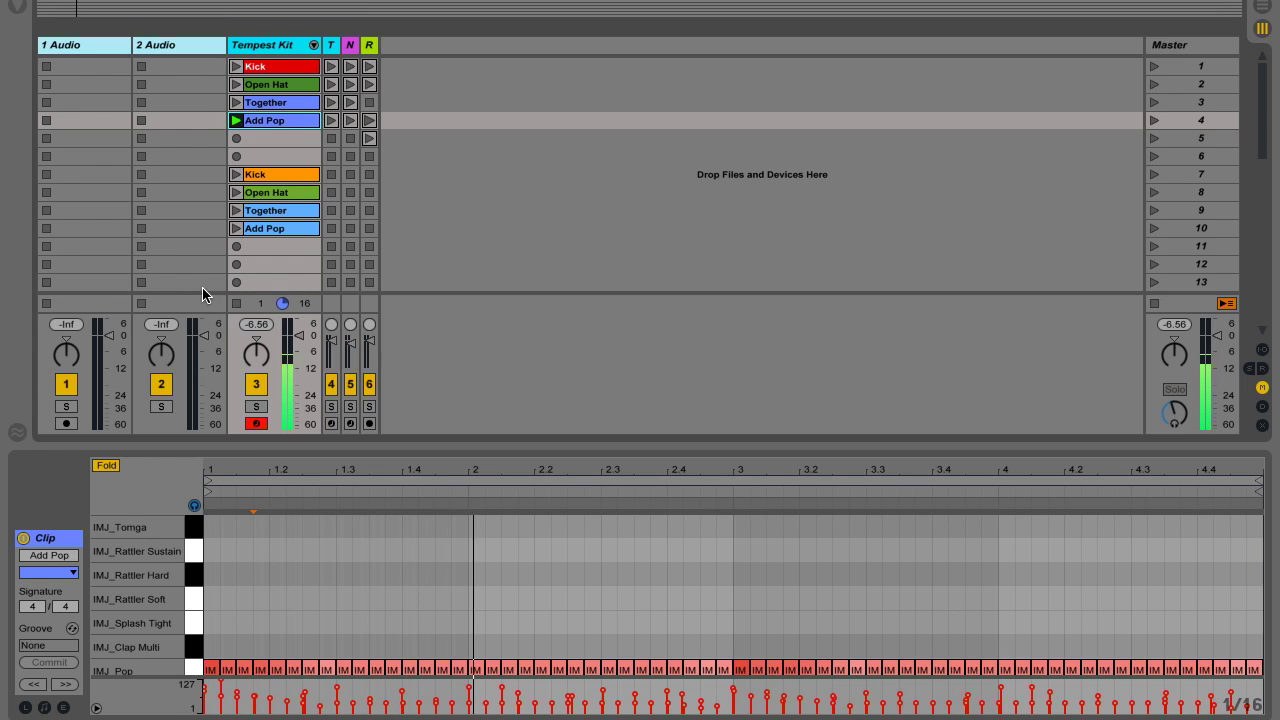
left_click(236, 228)
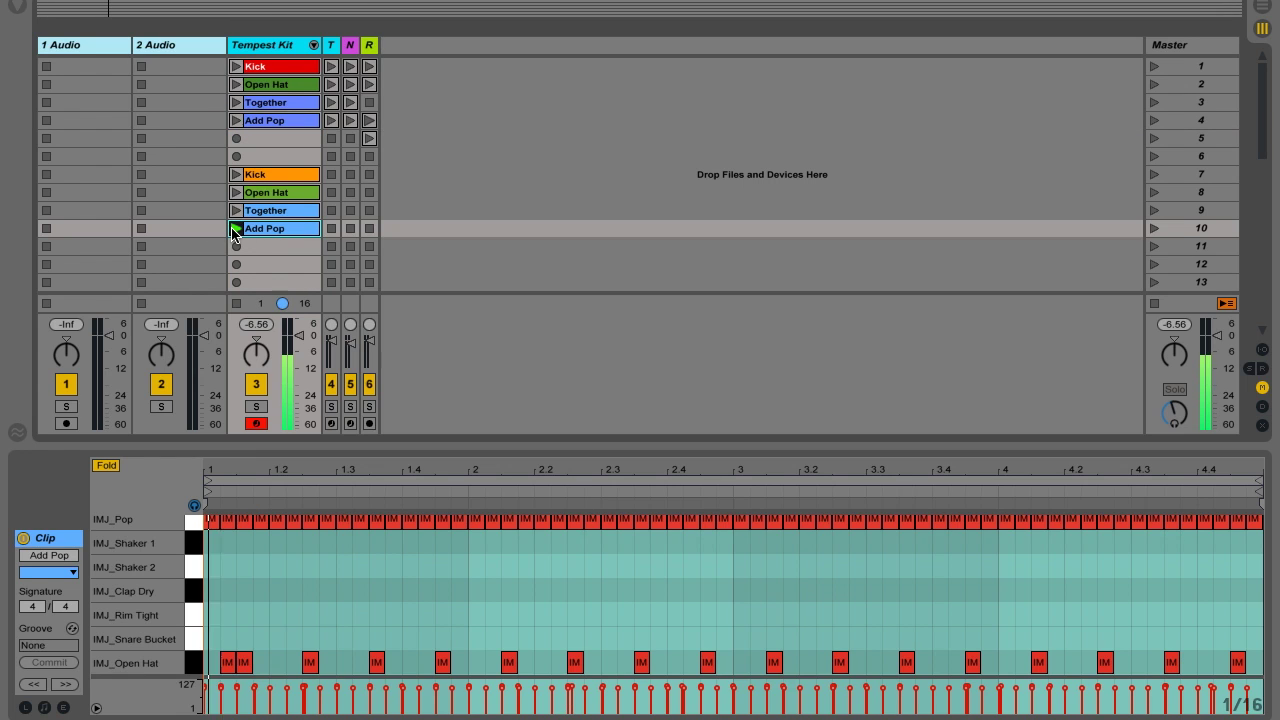
left_click(236, 121)
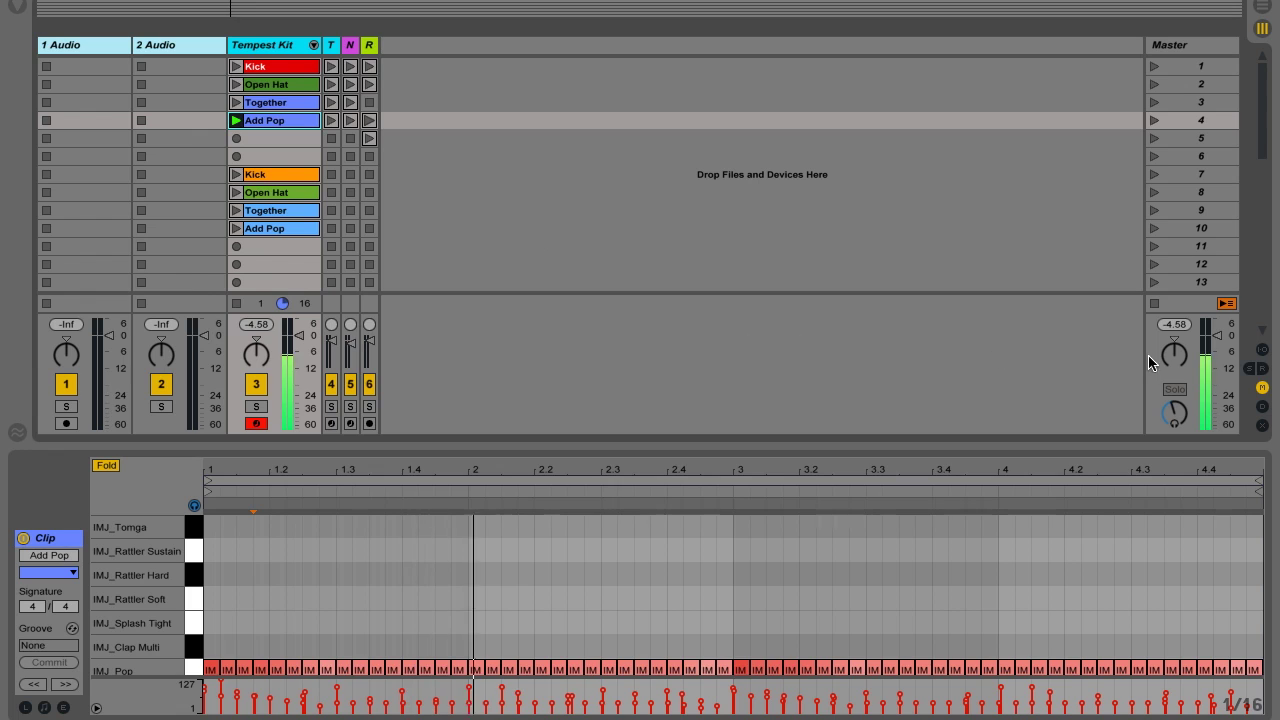
left_click(1155, 307)
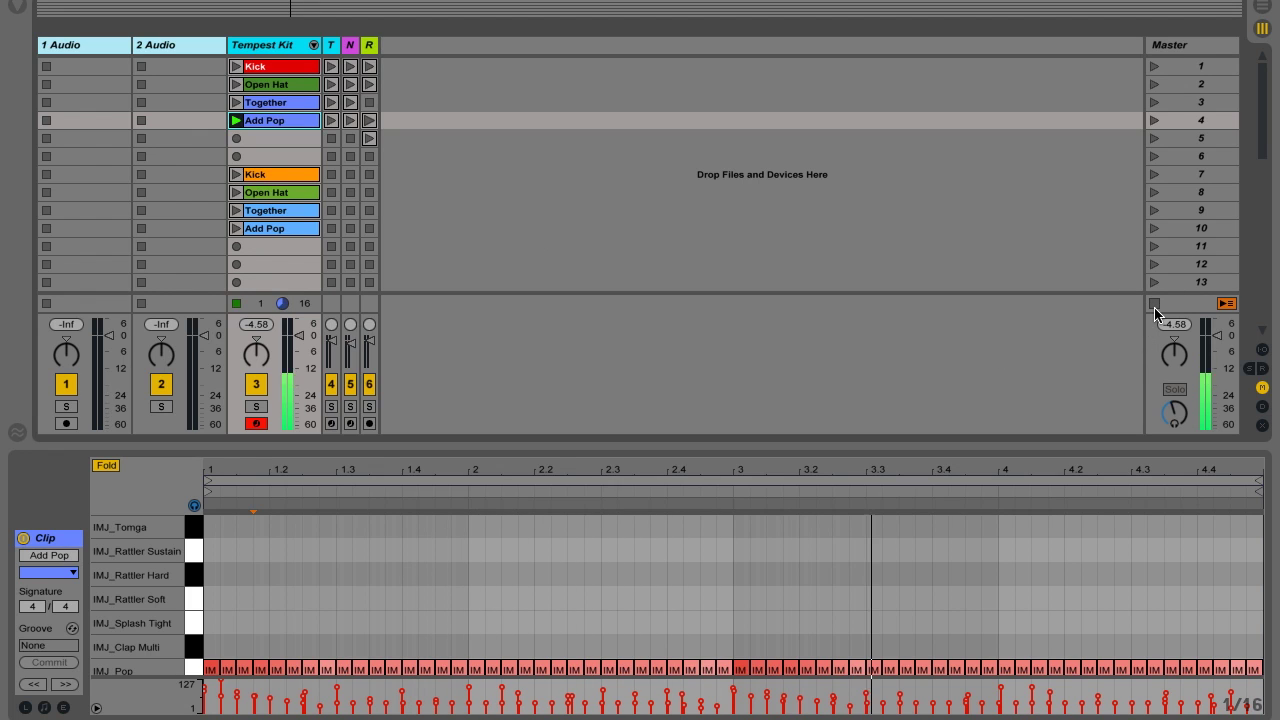